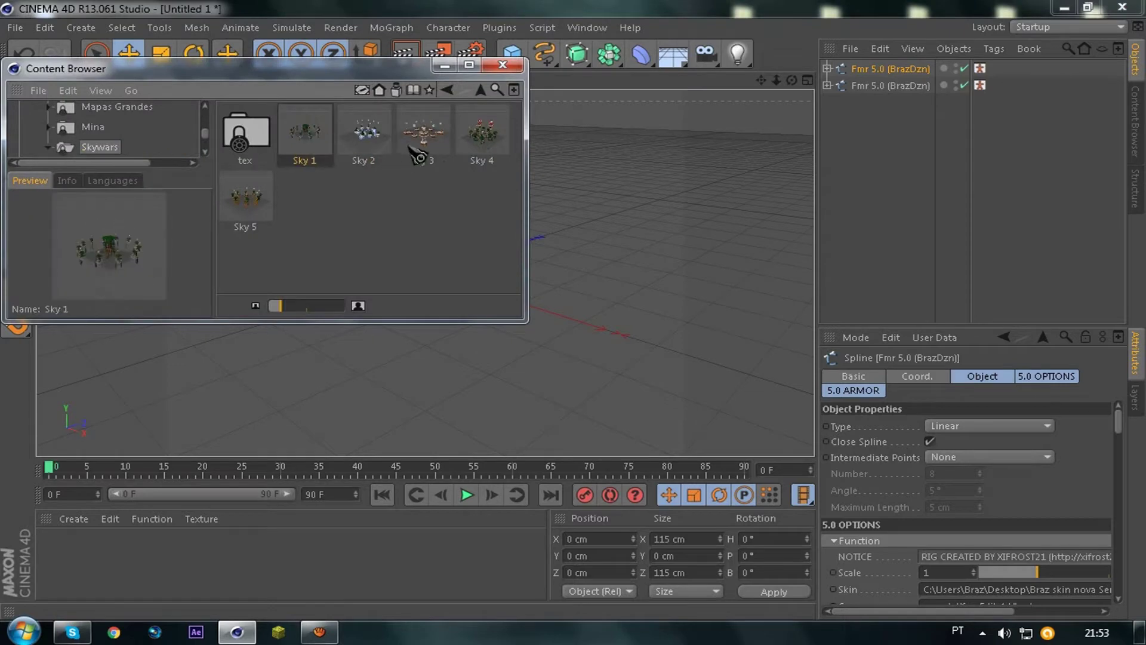
Step: Load the Sky 3 map from the Skywars library into the scene and close the Content Browser
double_click(444, 129)
click(504, 65)
drag(779, 81, 573, 309)
Step: Select both Fmr 5.0 rigs and move them together onto the top of one of the cake islands
drag(895, 133, 857, 85)
drag(537, 272, 536, 271)
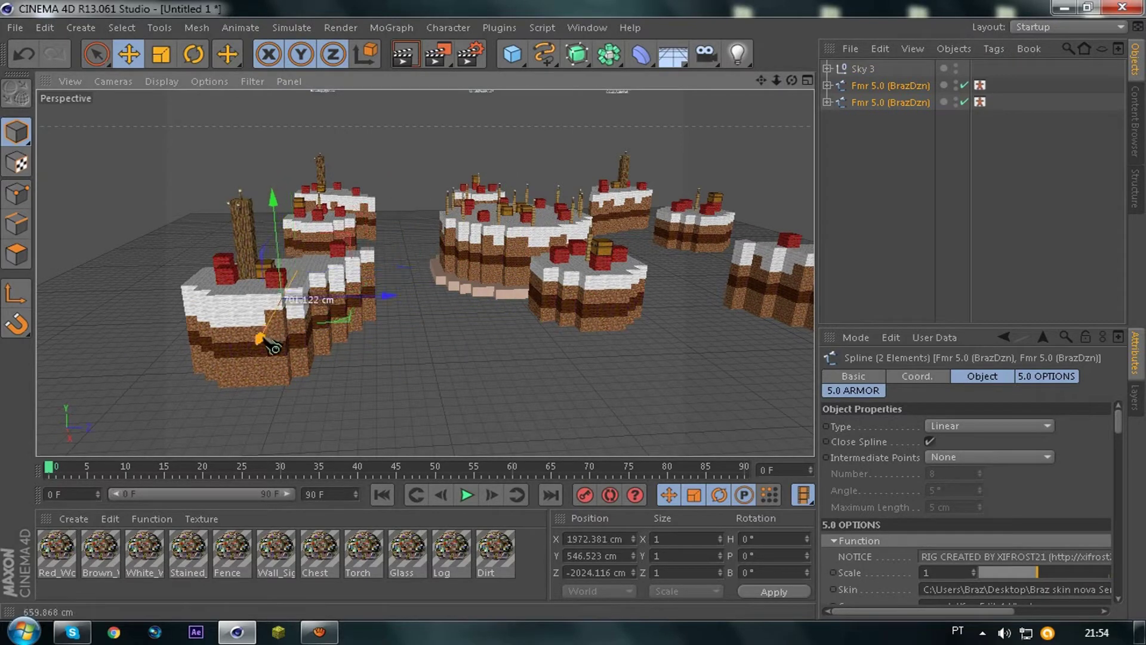
key(s)
drag(791, 81, 574, 312)
drag(385, 390, 347, 278)
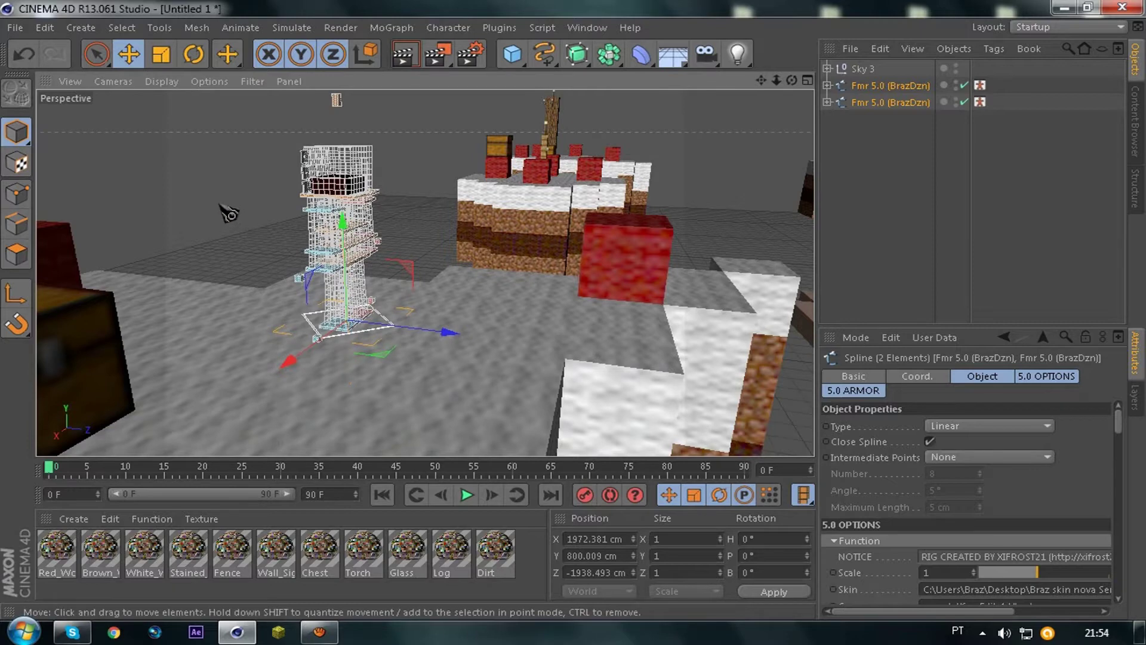
Step: Move the first Fmr 5.0 rig away along Z to about -2246 cm and set its heading to 180°
click(883, 85)
drag(453, 335, 258, 312)
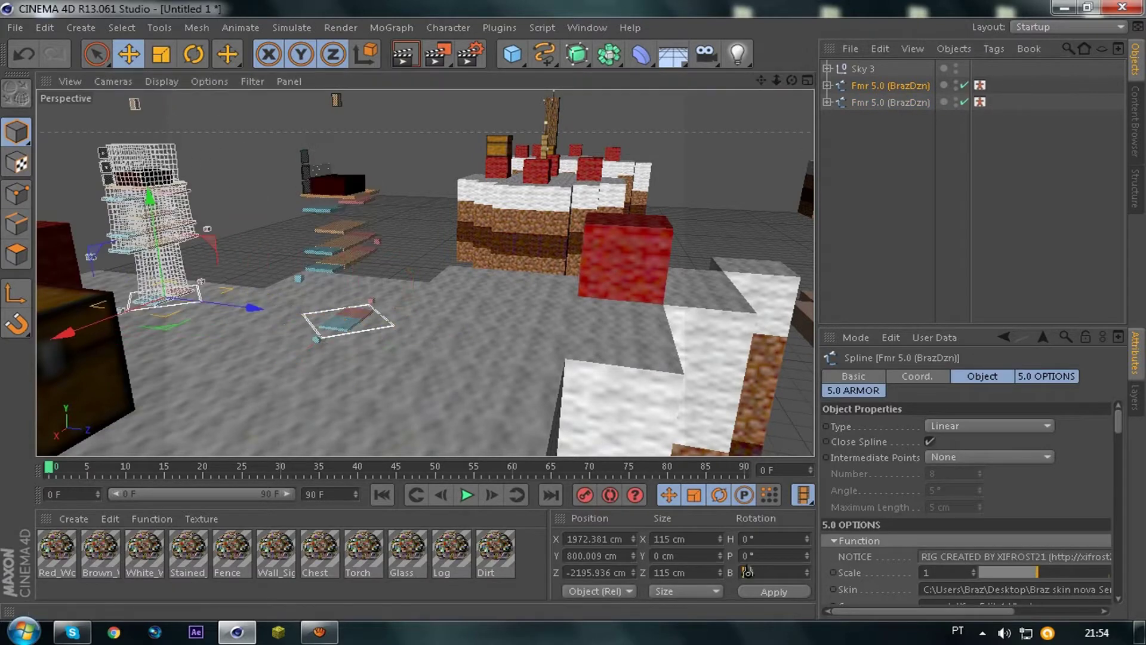
key(Return)
drag(739, 567, 741, 593)
drag(334, 314, 128, 297)
drag(573, 311, 760, 88)
mouse_move(574, 311)
mouse_down()
mouse_move(776, 80)
mouse_move(574, 310)
mouse_up()
Step: Move the second Fmr 5.0 rig about 117 cm along Z toward the first rig
click(878, 69)
key(o)
drag(776, 80, 574, 311)
scroll(625, 220, up, 5)
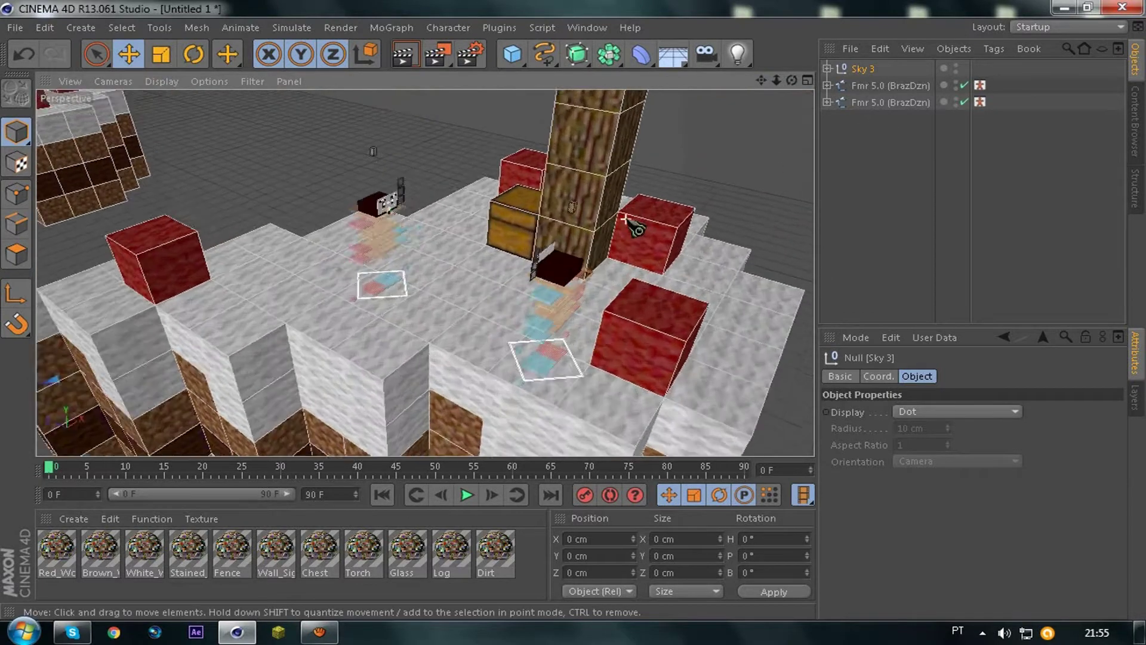
scroll(626, 219, up, 3)
click(890, 103)
drag(268, 300, 320, 340)
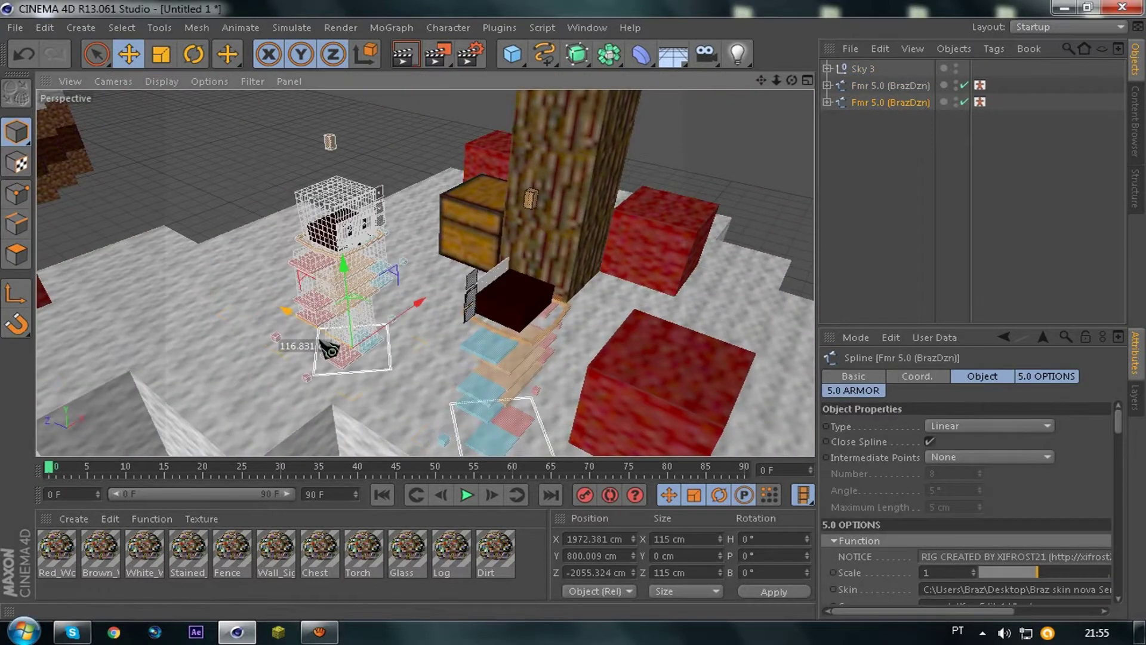
drag(791, 80, 574, 311)
Step: Replace the first rig's skin with the red-clothed character's image file
click(901, 88)
drag(761, 80, 574, 311)
drag(990, 611, 1079, 612)
click(1088, 589)
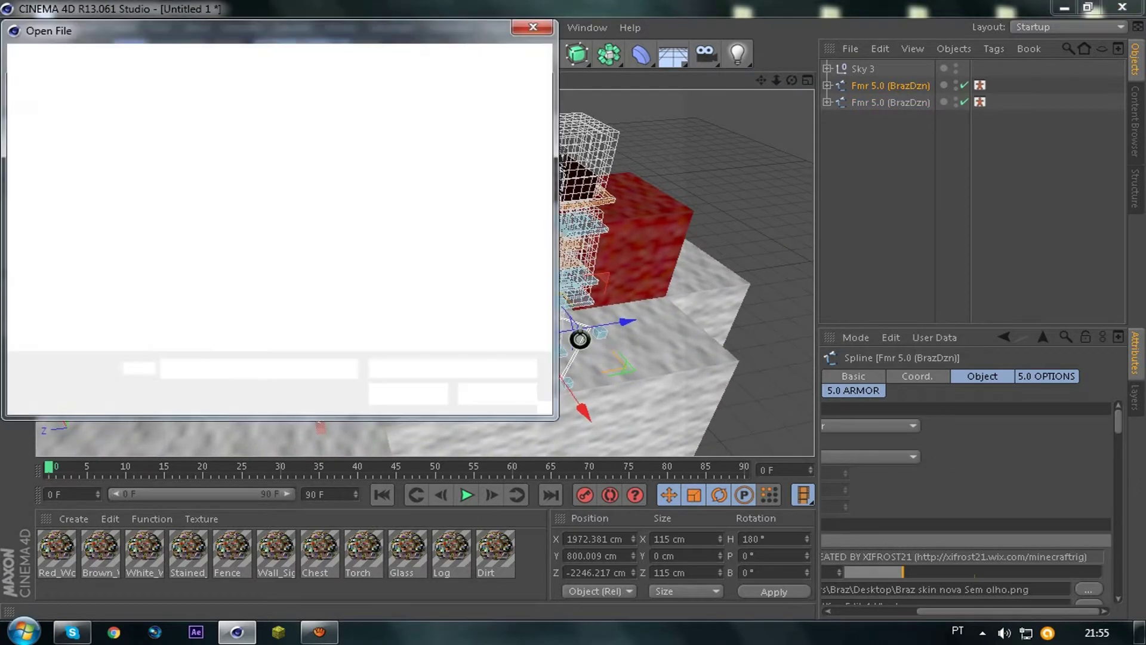
click(146, 57)
double_click(251, 169)
drag(357, 132, 357, 199)
double_click(262, 244)
Step: Replace the second rig's skin with the dark-clothed character's image file
click(890, 103)
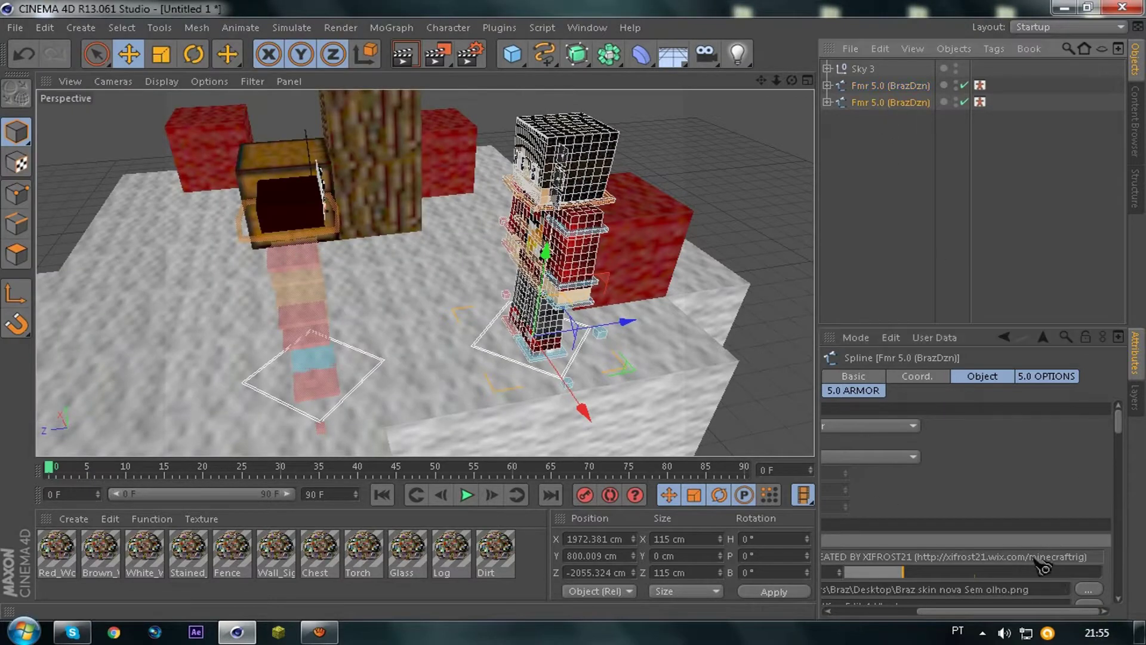
click(1088, 589)
mouse_move(356, 125)
mouse_down()
mouse_move(353, 144)
mouse_move(359, 116)
mouse_up()
double_click(262, 245)
drag(792, 81, 738, 113)
click(709, 108)
Step: Hide the Sky 3 map in the viewport so that only the two rigs are displayed
click(868, 103)
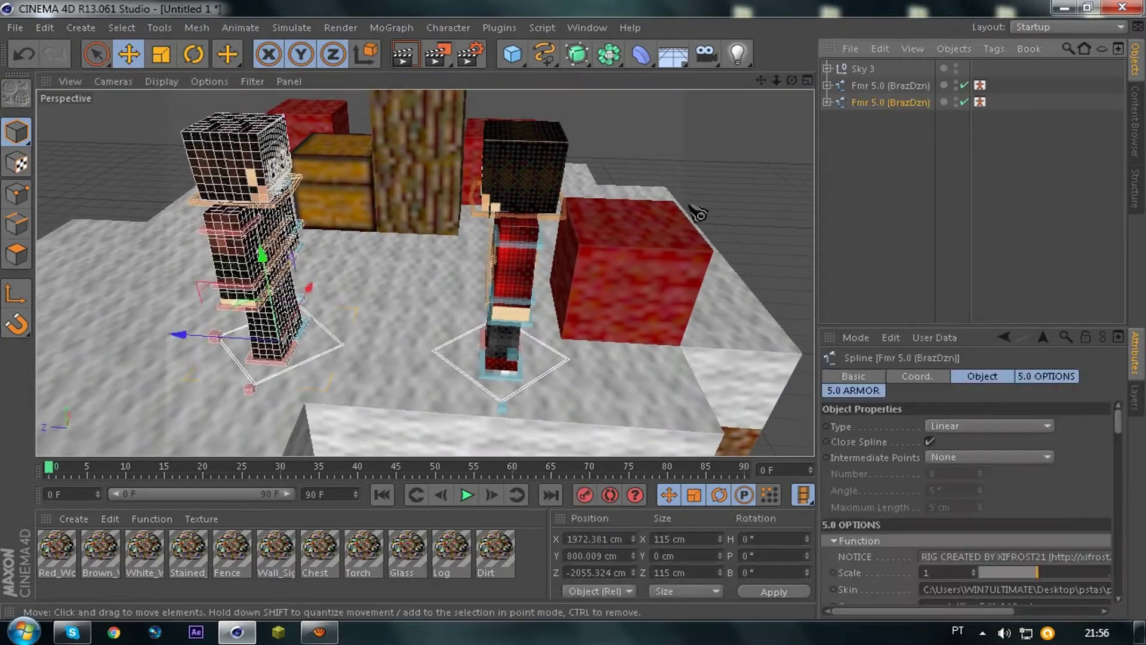
scroll(100, 257, up, 4)
click(350, 395)
drag(787, 82, 582, 304)
alt+click(956, 66)
alt+click(956, 66)
Step: Undo the last move and lower the dark rig's waist control to Y -0.283 cm
mouse_move(295, 360)
mouse_down()
mouse_move(289, 332)
mouse_move(290, 342)
mouse_up()
key(ctrl+z)
click(303, 273)
drag(277, 229, 277, 230)
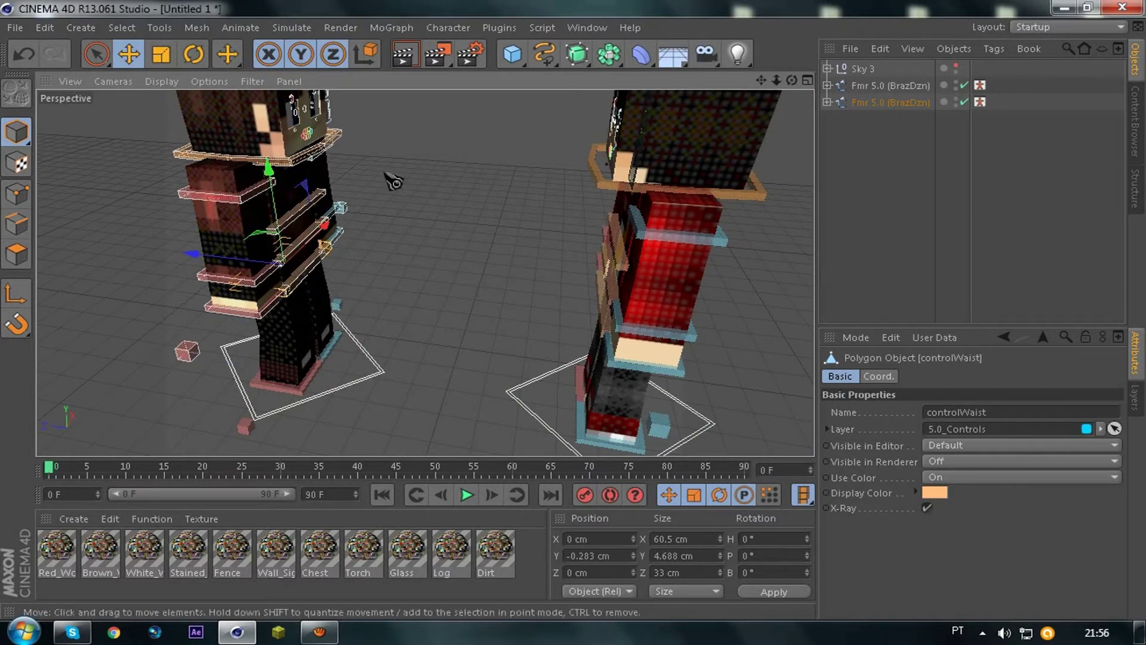
Step: Move the red rig closer to the dark rig
click(350, 332)
click(914, 88)
drag(706, 420, 642, 411)
Step: Spread the dark rig's foot controls apart, the left one to X 5.849 cm, and check the stance against the Sky 3 map
click(901, 102)
scroll(173, 327, up, 4)
drag(792, 82, 583, 313)
scroll(588, 319, up, 5)
alt+middle_drag(589, 320, 549, 305)
click(537, 319)
drag(619, 347, 606, 336)
drag(568, 262, 578, 272)
click(650, 382)
drag(686, 389, 697, 397)
drag(789, 82, 787, 3)
click(955, 66)
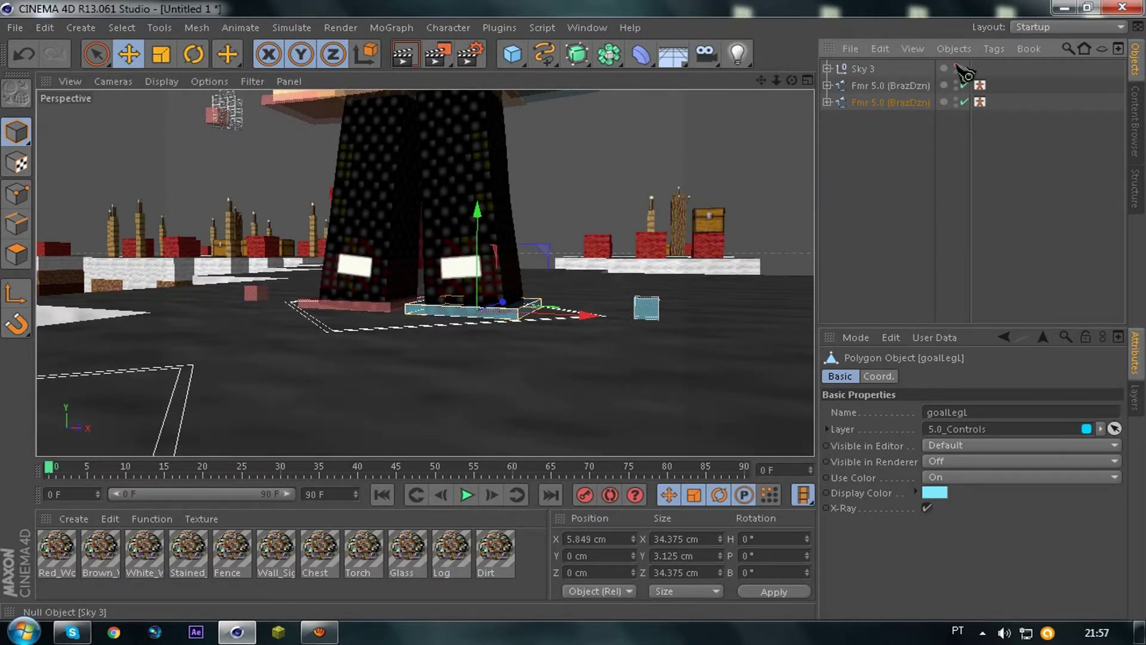
click(956, 65)
Step: Raise the dark rig's left arm control slightly and move it outward so the elbow bends
drag(789, 80, 575, 311)
click(588, 354)
drag(580, 234, 580, 222)
drag(656, 350, 671, 351)
drag(791, 80, 575, 311)
drag(761, 81, 544, 323)
Step: Move the dark rig's right arm control outward and up to X -13.127 cm and Y 2.774 cm
click(304, 380)
drag(422, 371, 356, 361)
drag(256, 257, 257, 245)
drag(355, 351, 369, 352)
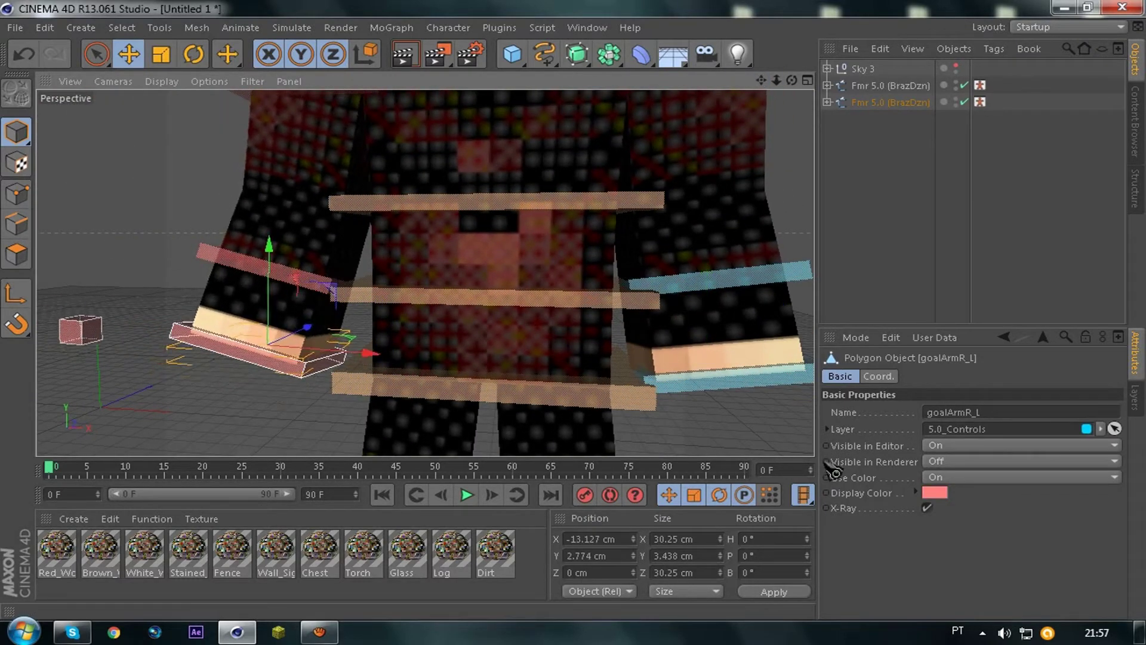
Step: Turn on the right-hand sword in the dark rig's Tools options
click(910, 107)
drag(1120, 497, 1125, 534)
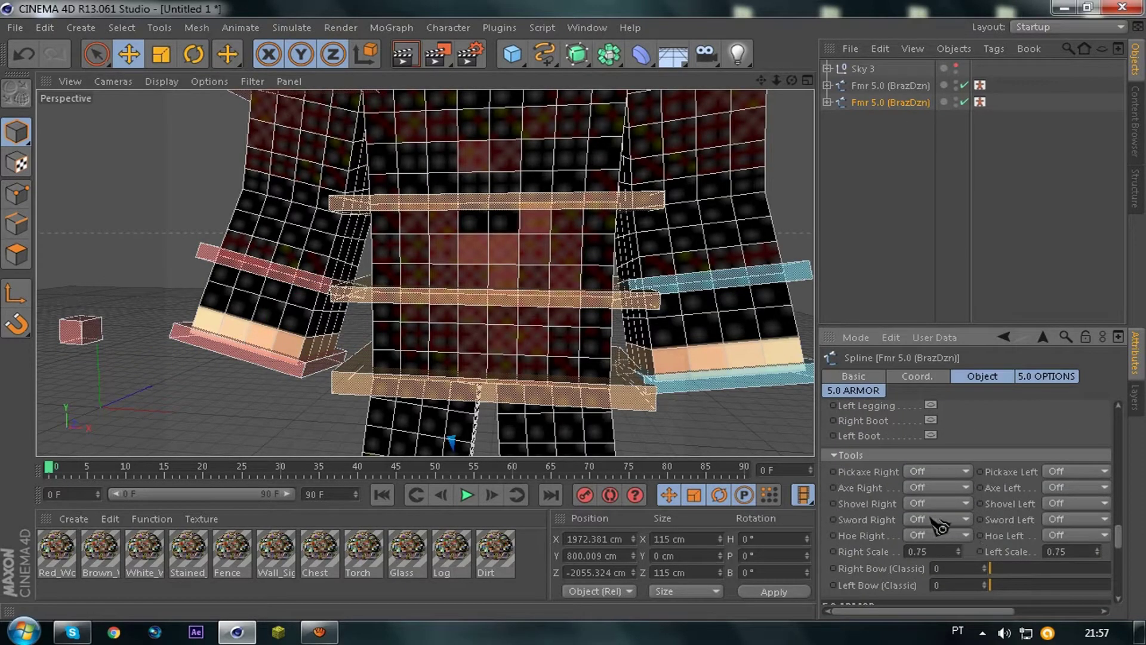
scroll(931, 518, down, 3)
drag(792, 81, 569, 348)
scroll(580, 357, down, 3)
click(311, 331)
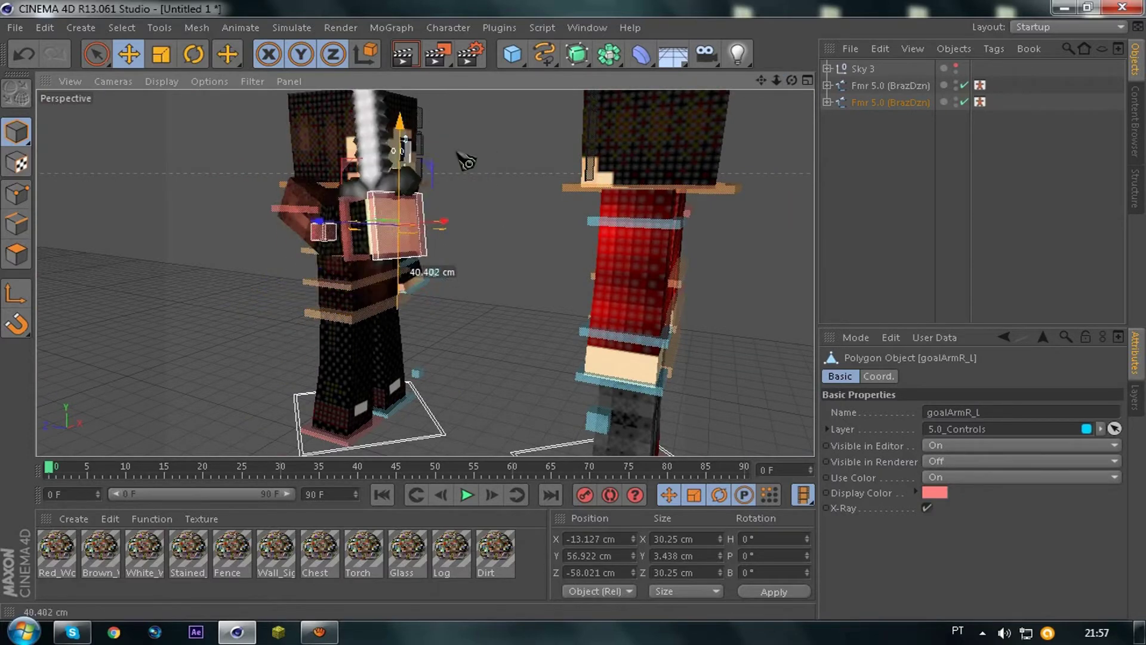
drag(458, 166, 468, 197)
drag(792, 80, 820, 81)
key(ctrl+z)
key(ctrl+z)
Step: Move the red rig nearer to the dark rig so the sword can reach it
click(862, 87)
drag(716, 449, 655, 442)
Step: Raise the dark rig's right arm control and push it forward toward the red rig, undoing the trial sword move
click(895, 102)
click(370, 330)
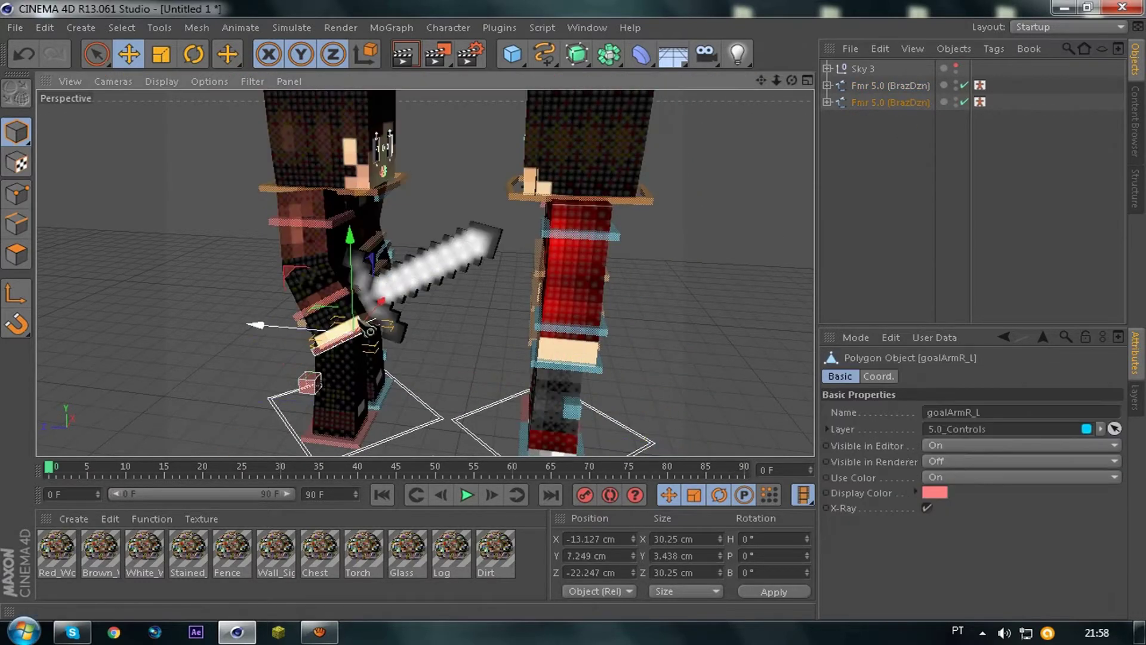
click(439, 262)
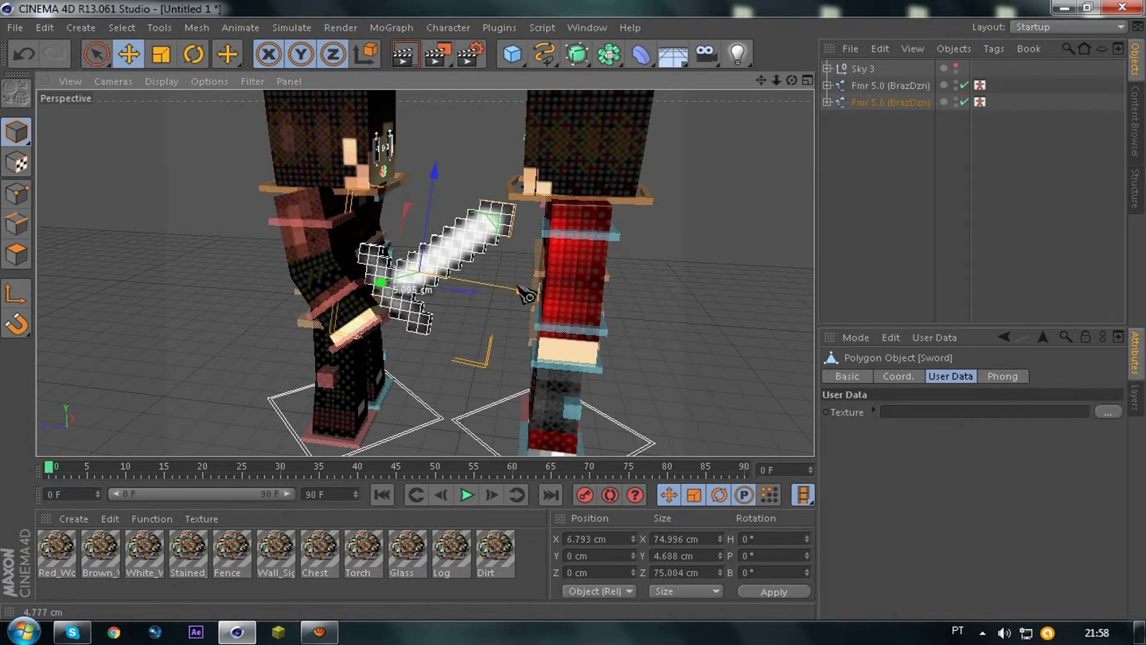
key(ctrl+z)
key(ctrl+z)
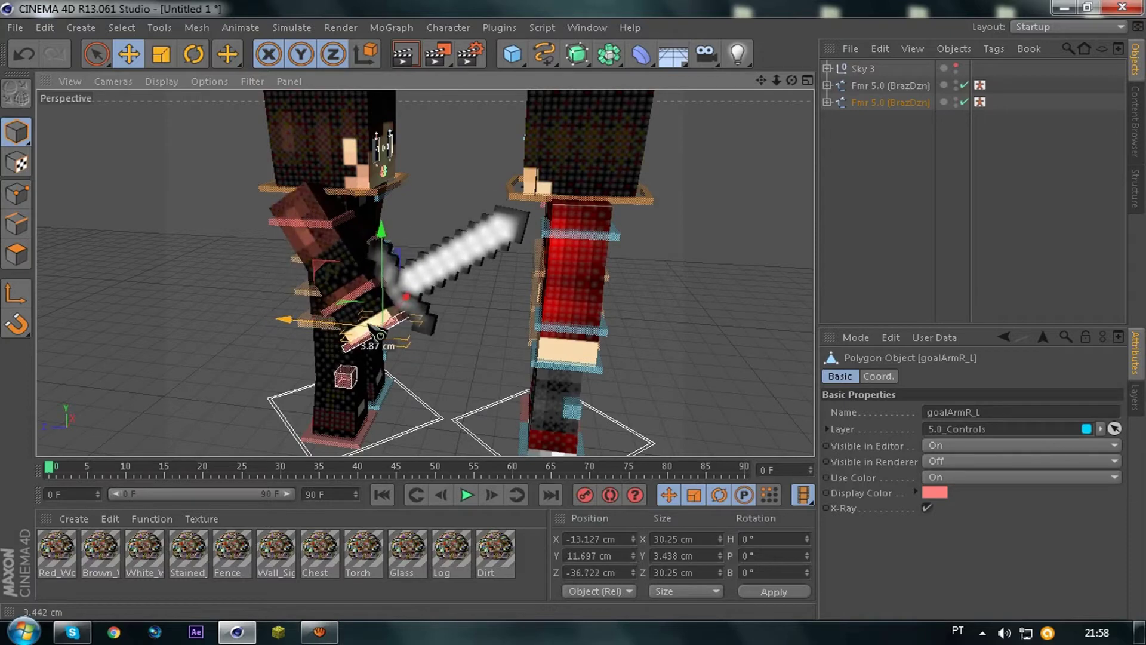
Step: Rotate the sword's heading by about -21°, shift it to about X 15.7 and Z -7.7 cm, and fine-tune its angle
click(470, 232)
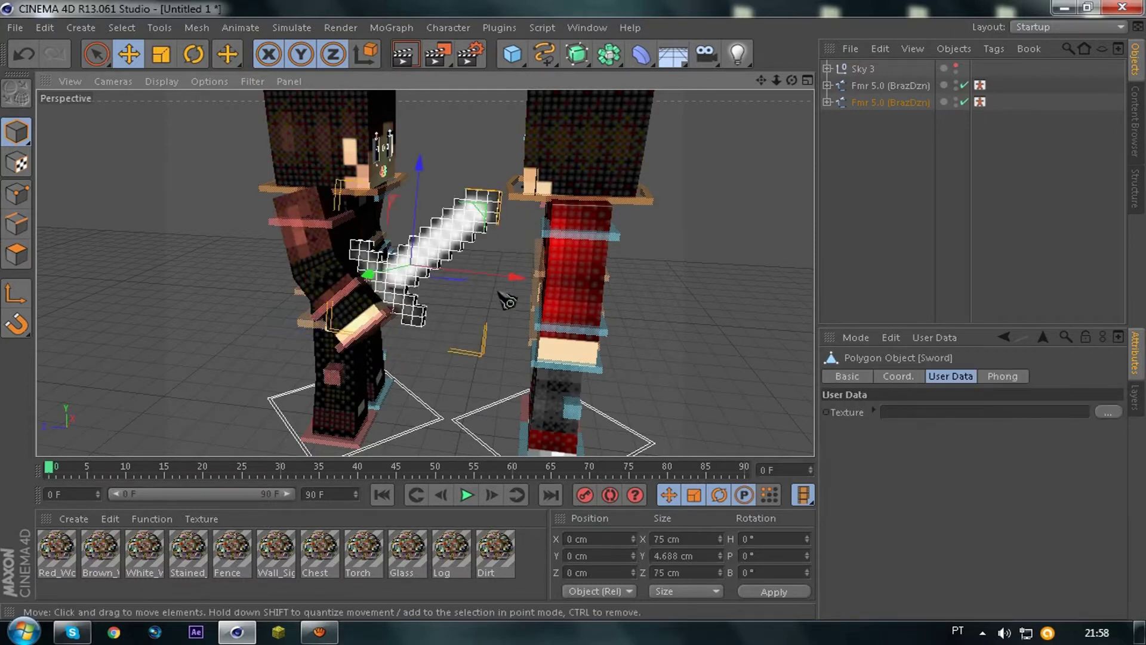
key(r)
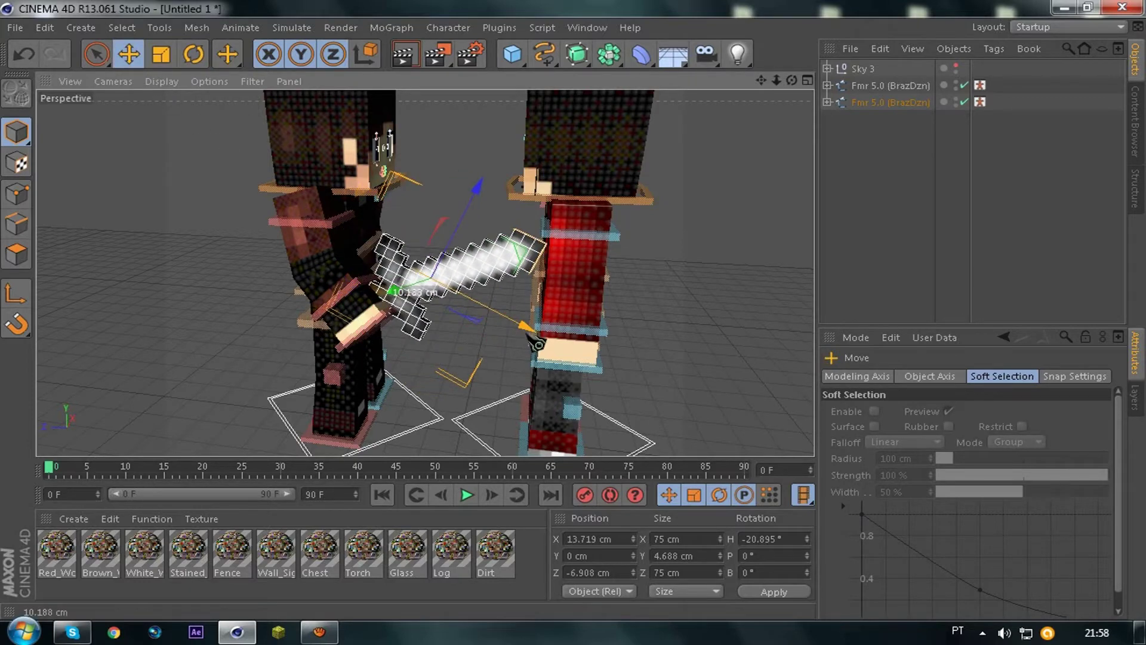
drag(789, 78, 580, 315)
click(191, 54)
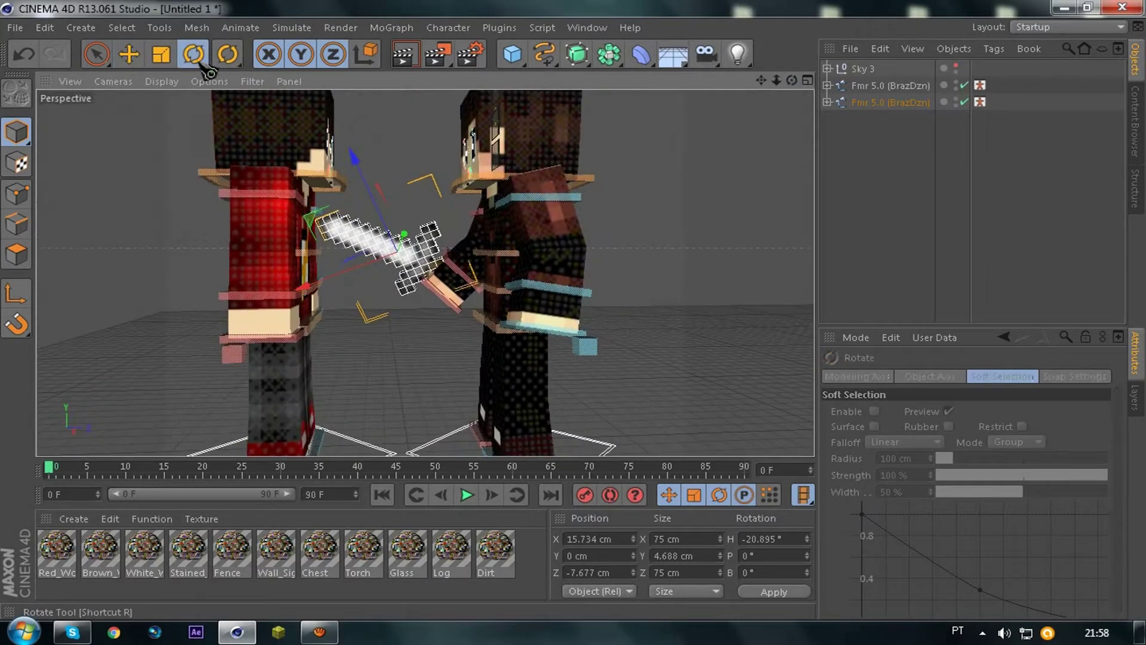
drag(450, 218, 457, 231)
drag(791, 80, 575, 314)
Step: Shift the red rig slightly to line it up with the sword blade
click(894, 90)
click(132, 53)
drag(542, 437, 545, 451)
drag(792, 80, 573, 311)
Step: Move the dark rig's right arm control to about X 7.8, Y 14.8 and Z -36.9 cm
click(439, 347)
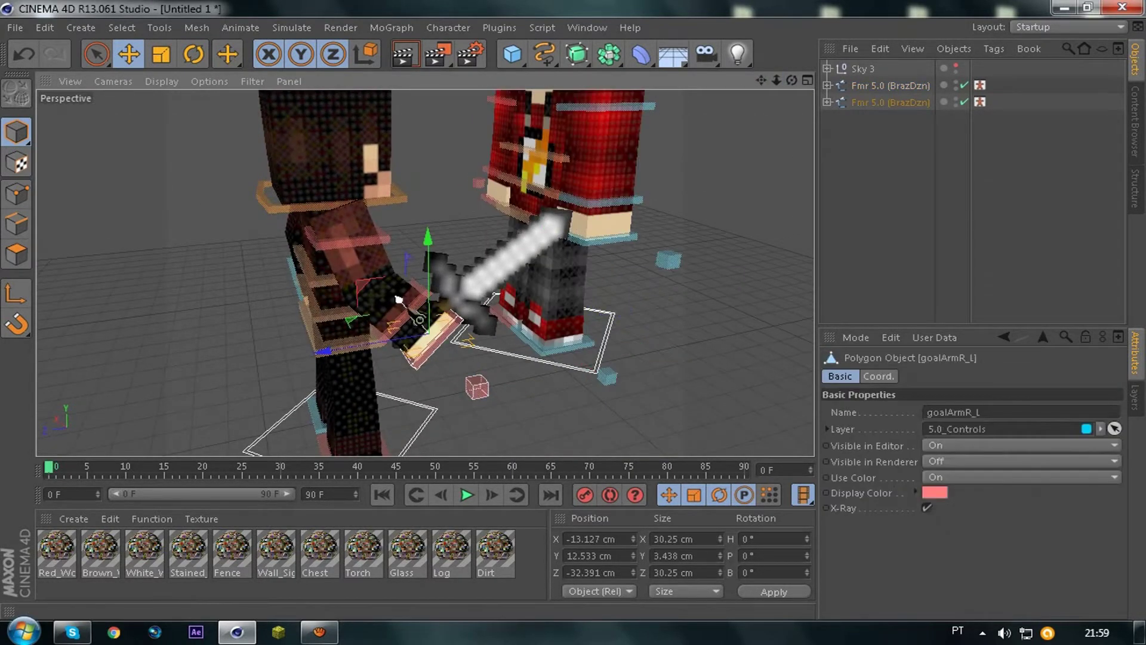
drag(781, 83, 709, 184)
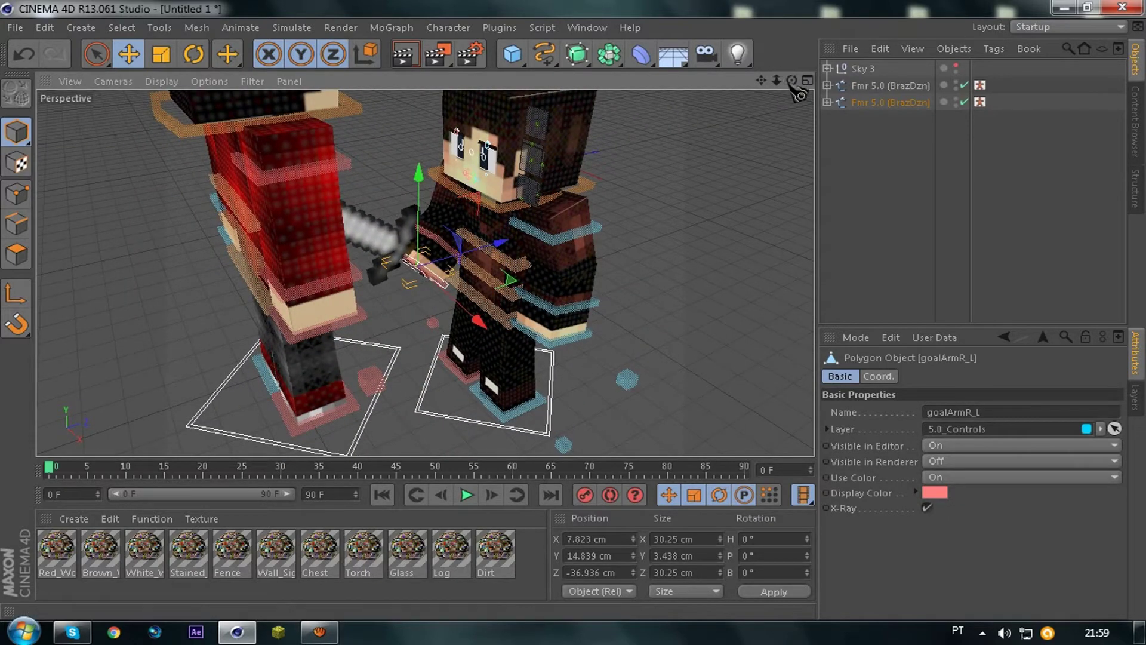
drag(791, 83, 796, 87)
Step: Raise the red rig to about Y 843 cm, shift it sideways and pitch it forward over the sword
click(890, 86)
drag(330, 254, 332, 269)
drag(256, 322, 281, 327)
key(r)
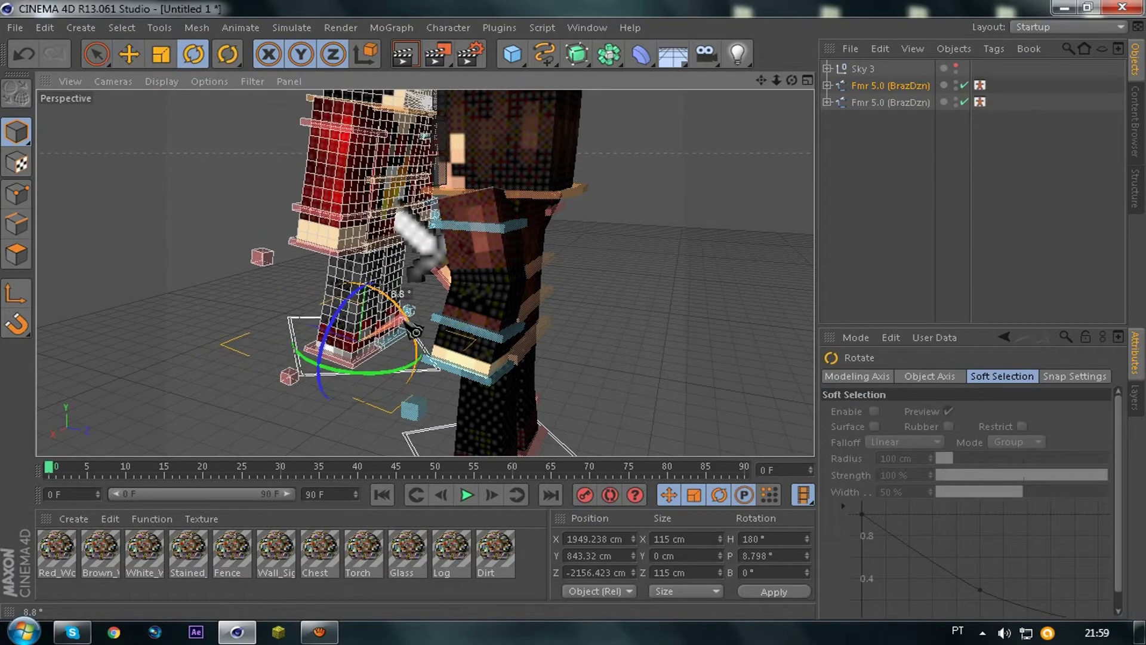
drag(415, 328, 419, 339)
Step: Alternate further moves and a rotation of the red rig to lean it onto the sword blade
key(e)
drag(308, 325, 272, 317)
drag(326, 254, 326, 217)
key(r)
drag(375, 268, 380, 309)
key(e)
drag(352, 216, 345, 232)
Step: Fine-tune the red rig's height and distance so the blade meets its torso
drag(791, 80, 651, 311)
drag(761, 80, 573, 311)
drag(792, 80, 573, 311)
drag(761, 79, 573, 311)
drag(393, 312, 384, 336)
drag(413, 376, 419, 375)
drag(394, 311, 389, 328)
drag(412, 394, 428, 390)
Step: Reposition the red rig's foot controls so its legs bend at the knees
click(452, 298)
click(405, 317)
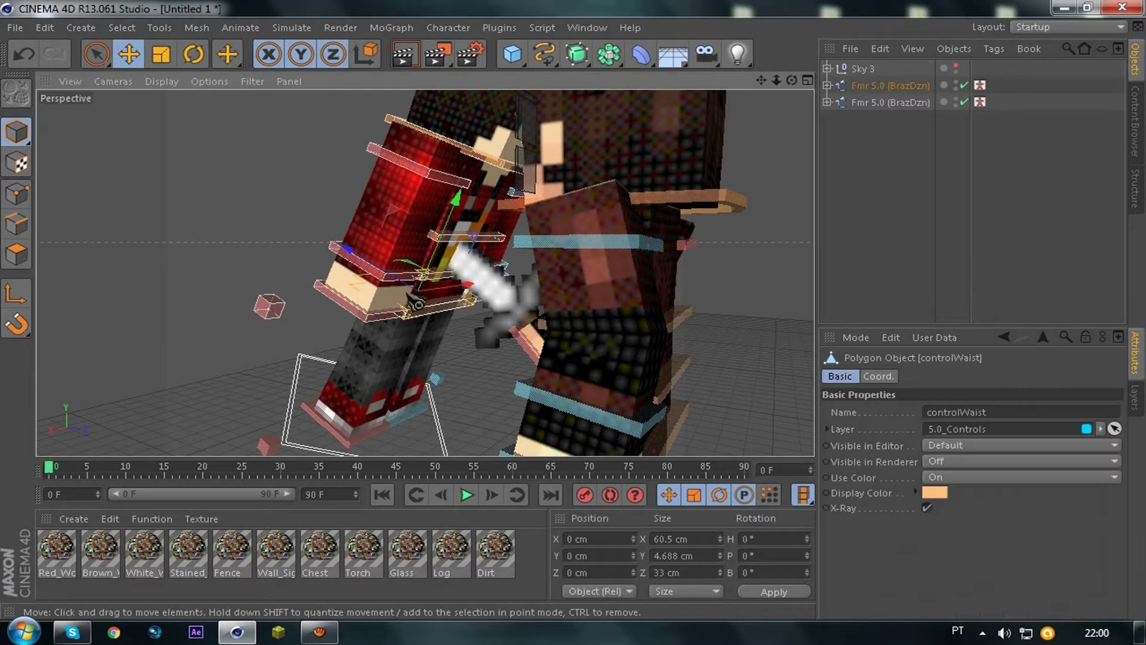
drag(387, 437, 370, 388)
drag(375, 430, 371, 407)
alt+drag(576, 319, 430, 322)
alt+middle_drag(576, 323, 534, 221)
click(678, 390)
drag(700, 325, 643, 375)
drag(558, 361, 556, 344)
Step: Move and rotate the red rig's arm control to bend the arm toward the sword
click(727, 182)
drag(700, 168, 622, 216)
drag(542, 147, 530, 113)
alt+middle_drag(521, 123, 568, 292)
drag(706, 444, 672, 434)
key(r)
drag(482, 296, 238, 124)
drag(578, 431, 578, 419)
Step: Adjust the red rig's remaining limb controls to bring its hands forward around the blade
drag(791, 80, 859, 129)
drag(602, 312, 600, 279)
drag(720, 328, 704, 332)
drag(588, 283, 590, 294)
drag(791, 80, 764, 102)
click(382, 321)
drag(347, 291, 409, 329)
drag(455, 285, 465, 270)
drag(791, 79, 585, 66)
Step: Rotate the body controls to tilt the characters' heads and upper bodies into the stabbing pose
click(478, 191)
click(194, 55)
drag(462, 130, 468, 164)
alt+middle_drag(576, 273, 657, 317)
click(242, 338)
drag(258, 253, 238, 274)
Step: Move the whole dark rig about 12 cm back along Z from the red rig
alt+drag(586, 318, 501, 376)
key(e)
click(502, 375)
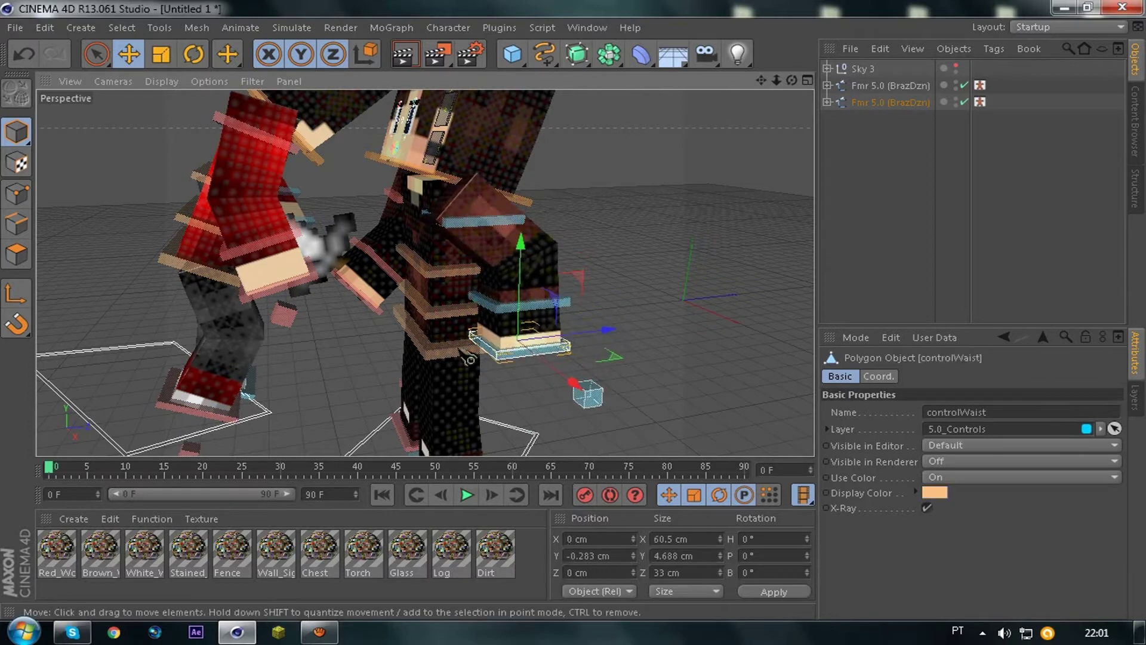
click(890, 102)
drag(523, 431, 551, 430)
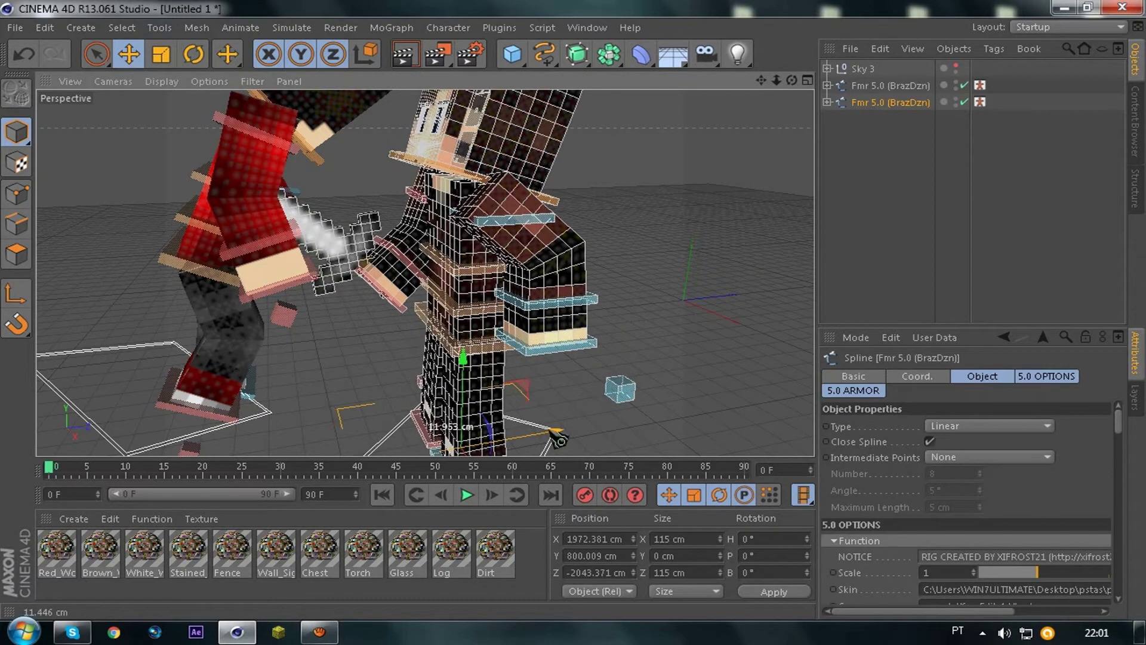
Step: Rotate the dark rig's torso control and move its right arm goal control to bring the sword hand toward the red rig
click(507, 278)
key(r)
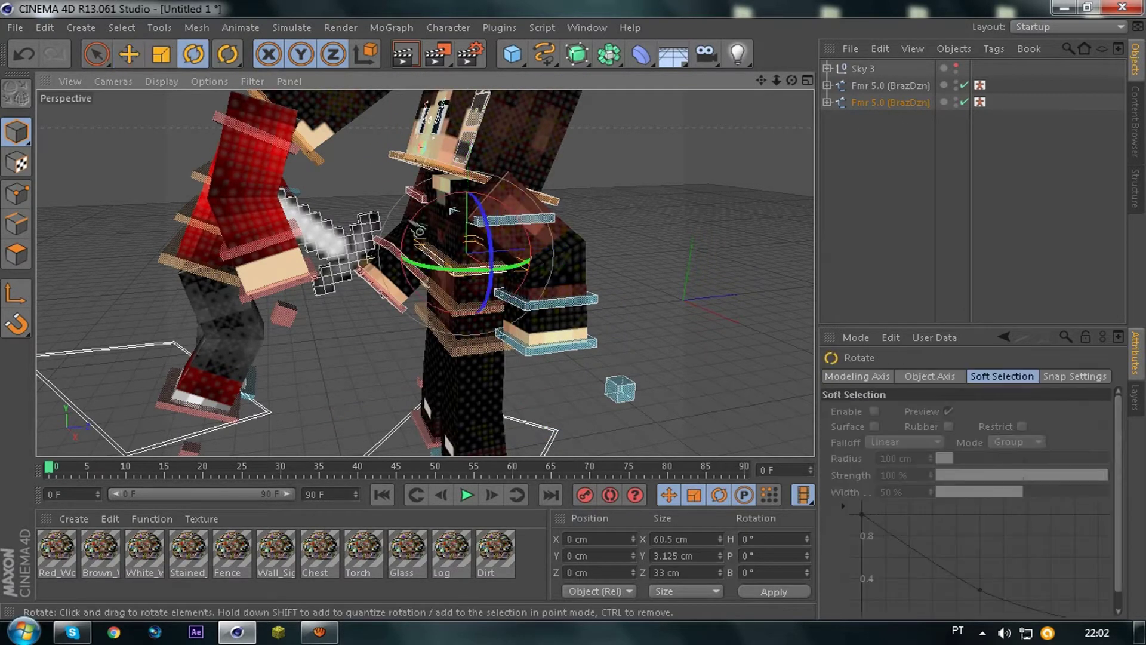
drag(414, 256, 407, 222)
drag(792, 81, 441, 67)
click(129, 54)
drag(442, 379, 389, 373)
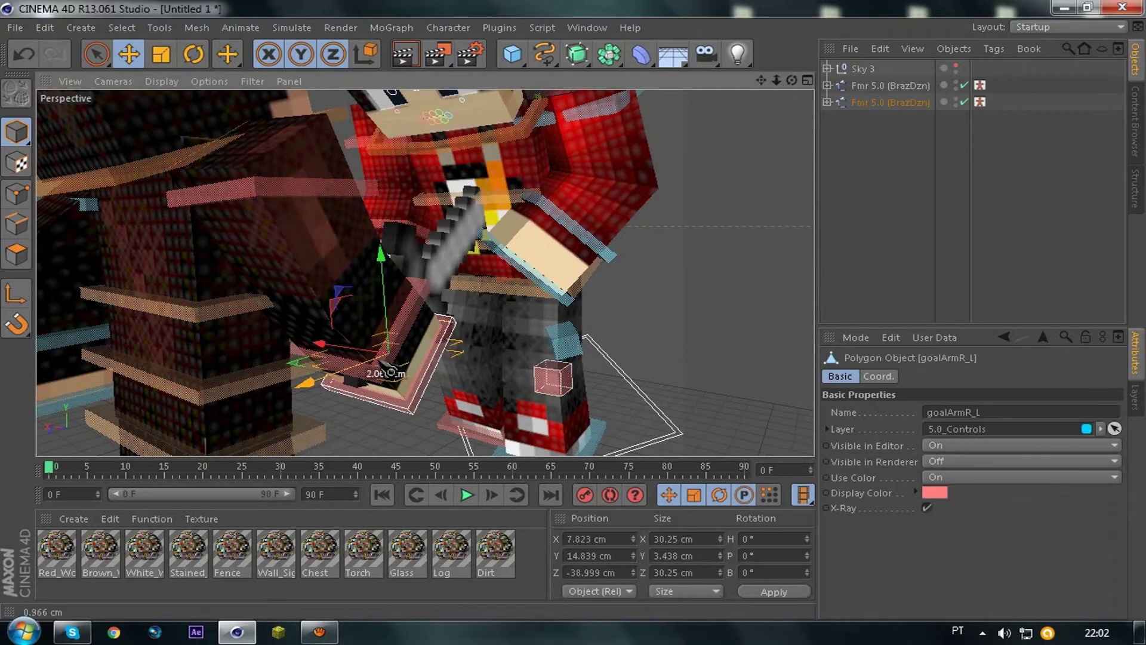
Step: Shift the whole red rig to line its torso up with the sword blade
drag(791, 81, 573, 322)
click(615, 327)
drag(638, 340, 633, 344)
alt+drag(583, 313, 655, 196)
scroll(655, 196, down, 3)
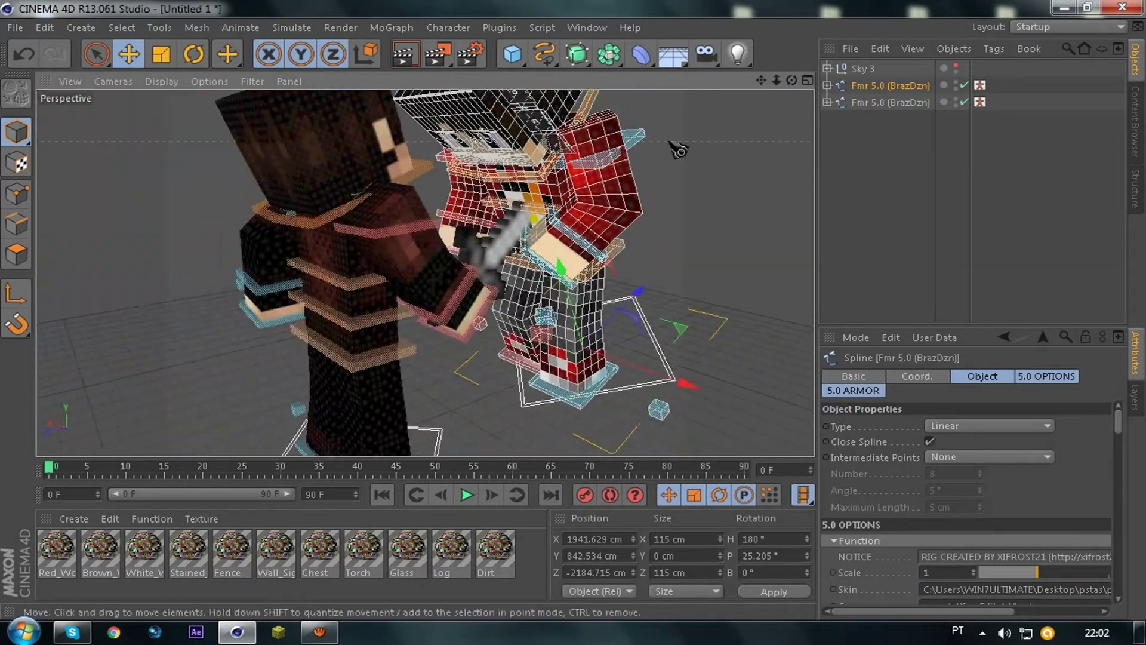
alt+drag(572, 310, 722, 236)
Step: Fine-tune the red rig's position to about Y 841 cm, Z -2181 cm and extend the preview range to 90 frames
click(729, 244)
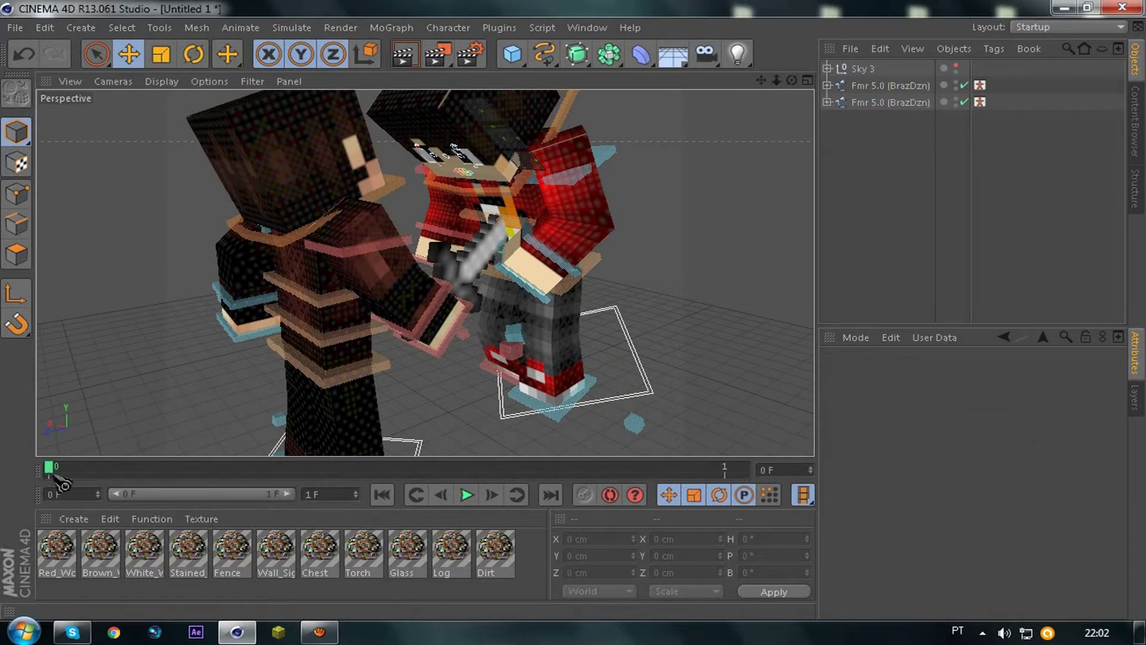
key(ctrl+z)
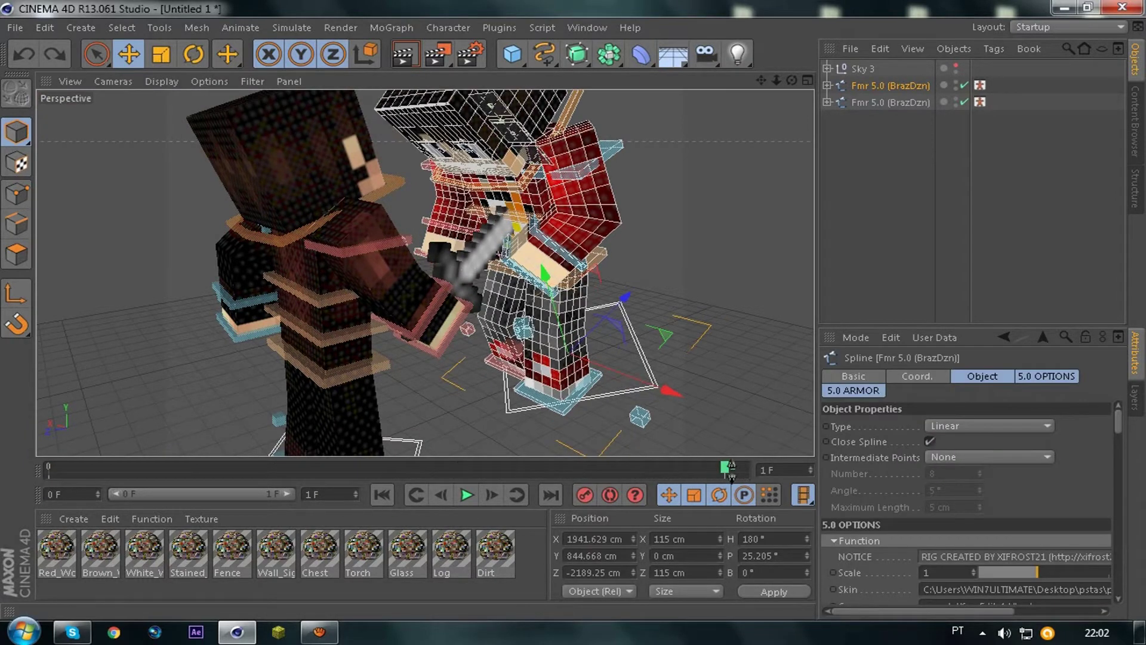
drag(622, 302, 614, 309)
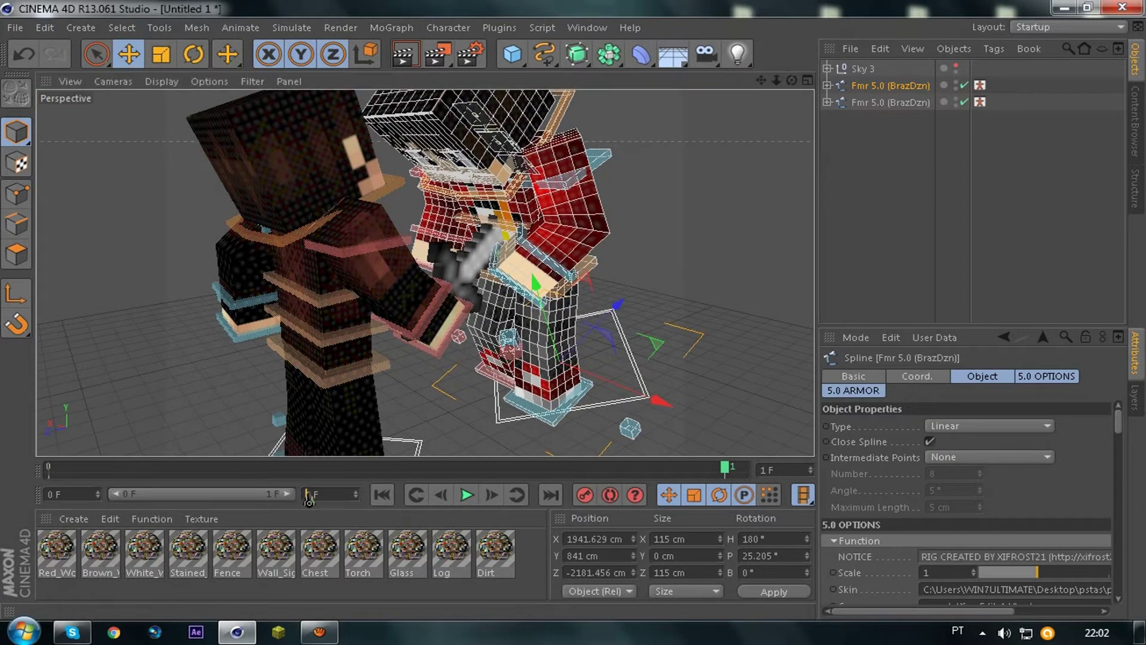
drag(158, 489, 293, 494)
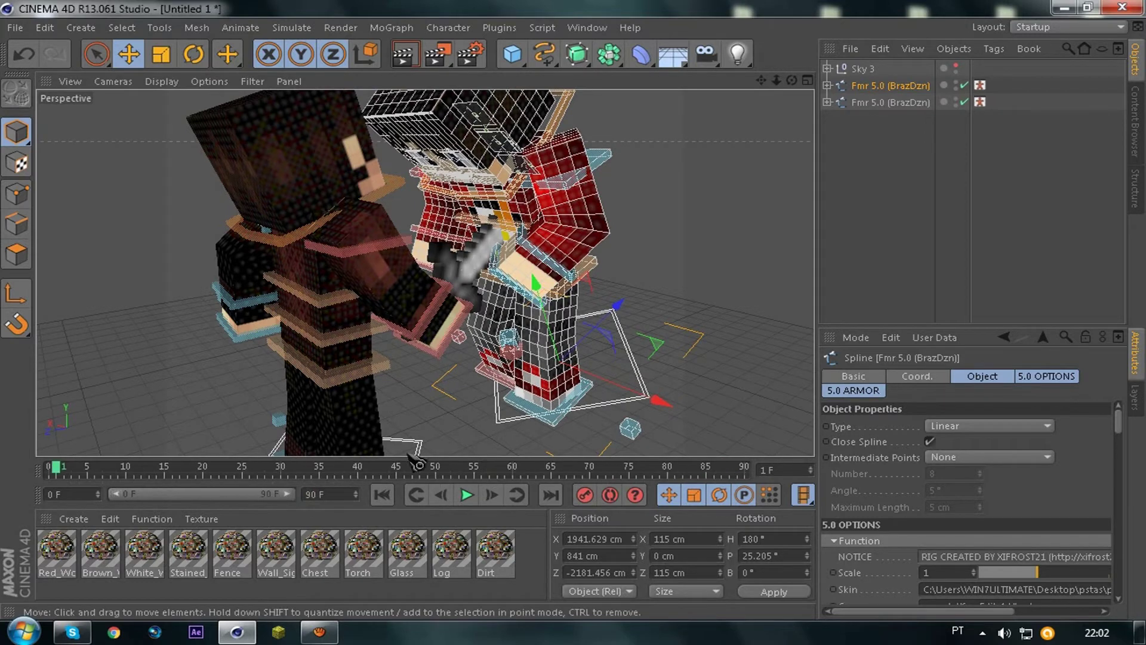
Step: Open the Pack CrowBy preset library in the Content Browser
mouse_move(792, 80)
mouse_down()
mouse_move(783, 85)
mouse_move(803, 98)
mouse_up()
click(19, 29)
click(57, 70)
drag(355, 206, 346, 281)
double_click(296, 292)
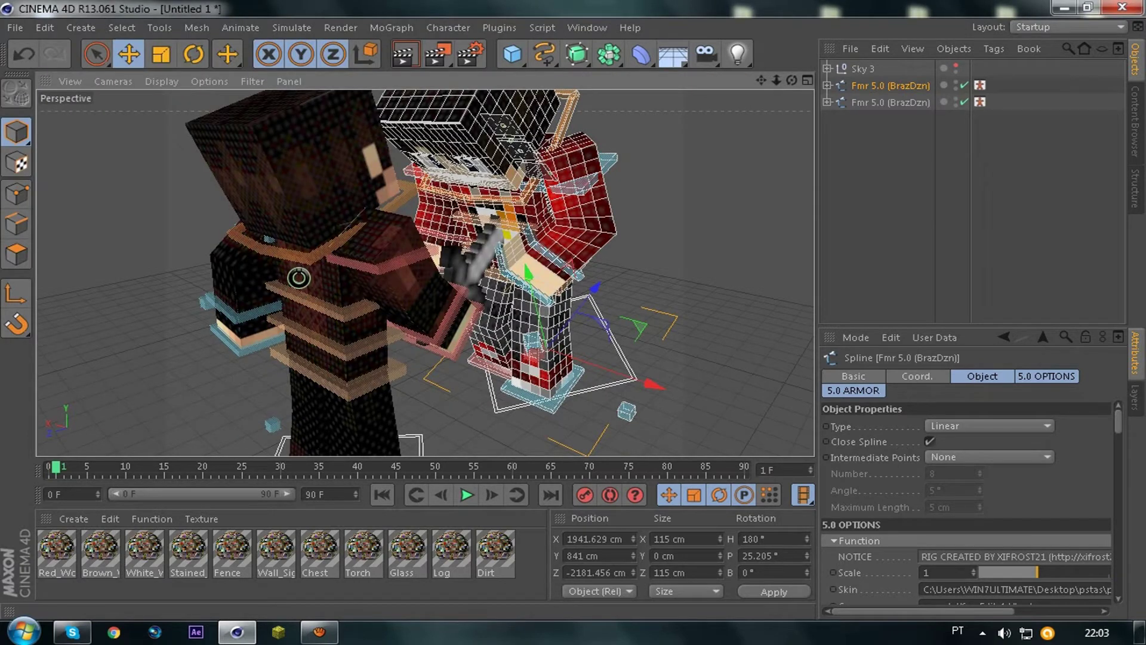
key(shift+F8)
click(459, 185)
Step: Add the Advanced Blood Rig preset from the Advanced Sangue Rig folder to the scene and close the Content Browser
scroll(459, 185, down, 3)
scroll(453, 205, up, 3)
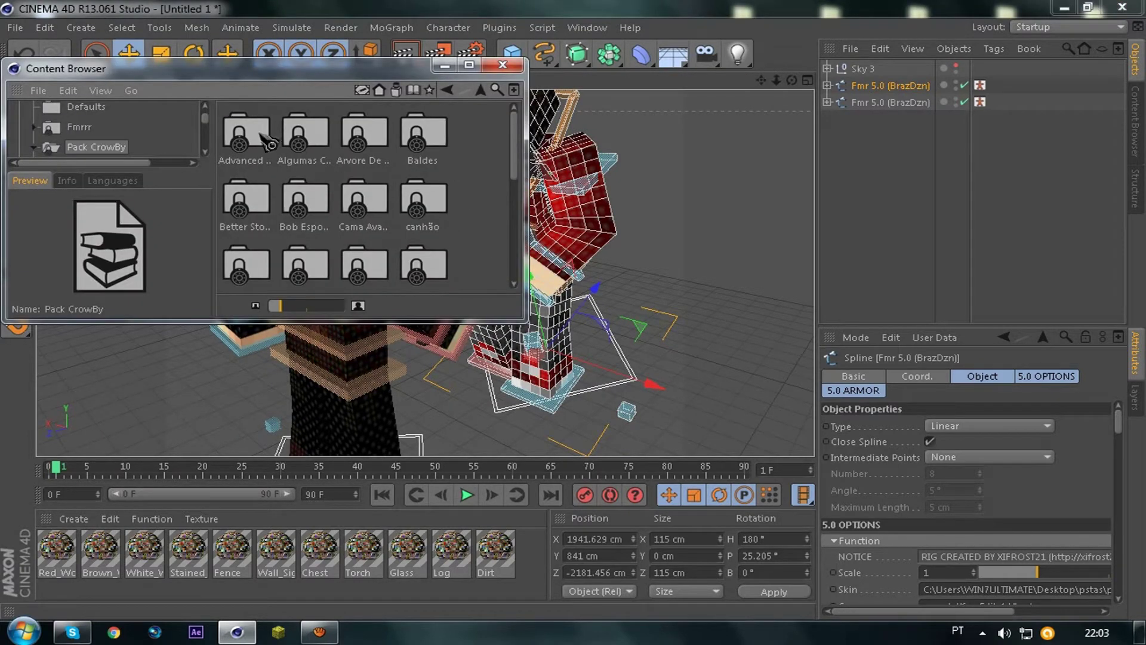
double_click(259, 135)
click(254, 137)
click(403, 181)
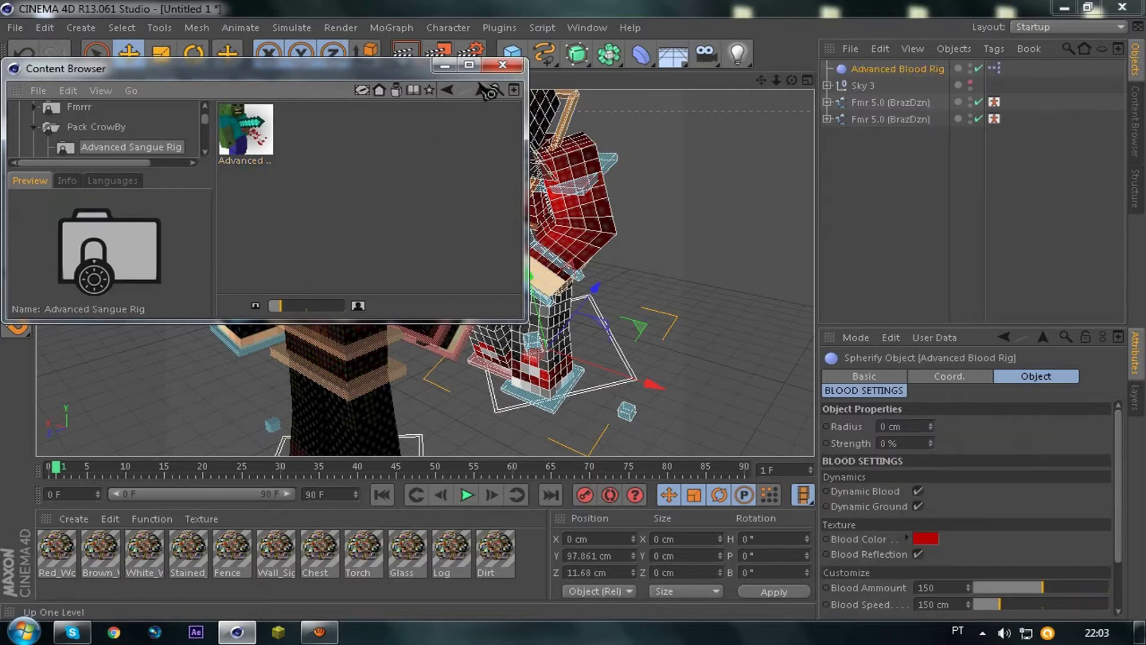
click(502, 65)
Step: Move the Advanced Blood Rig across the scene toward the two characters
scroll(686, 231, down, 8)
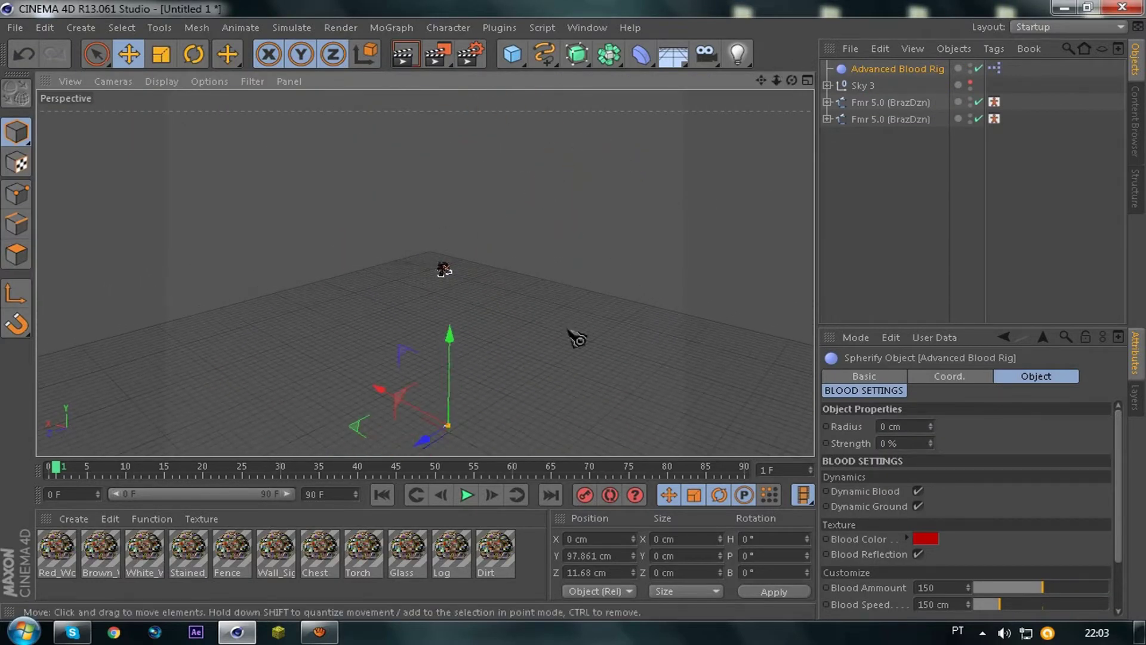
drag(603, 405, 583, 322)
drag(419, 262, 416, 261)
key(s)
drag(776, 80, 418, 376)
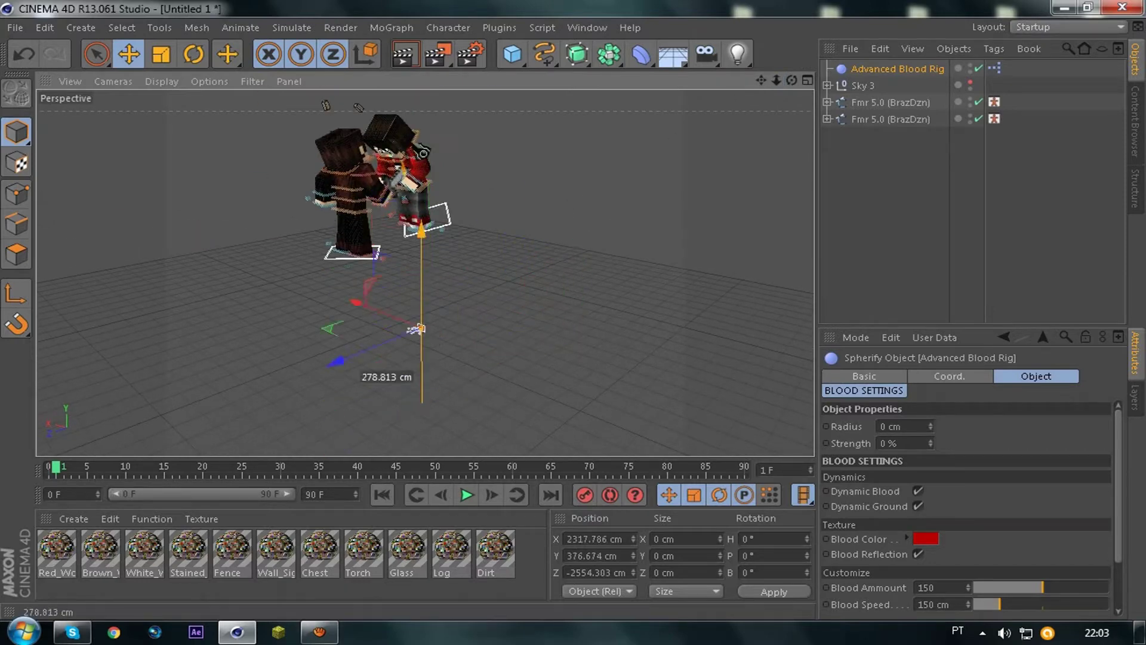
Step: Position the blood rig at the red rig's sword wound, about X 1932, Y 933, Z -2113 cm, and go to frame 5
alt+drag(574, 110, 427, 187)
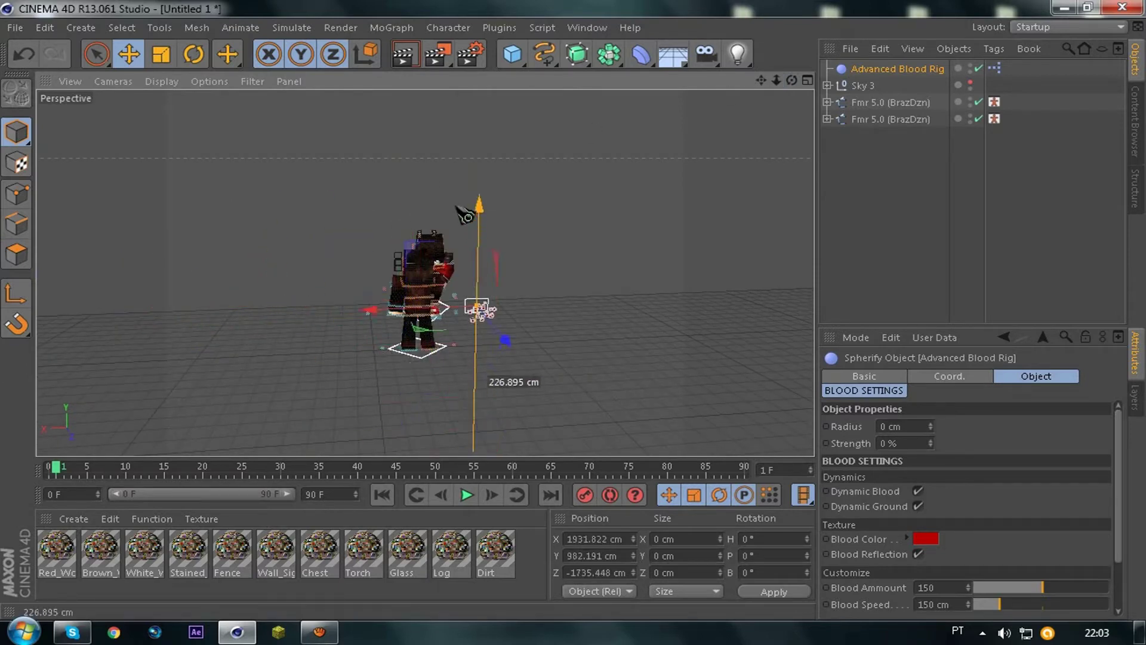
alt+drag(574, 310, 418, 319)
drag(199, 235, 369, 280)
alt+right_drag(586, 320, 450, 175)
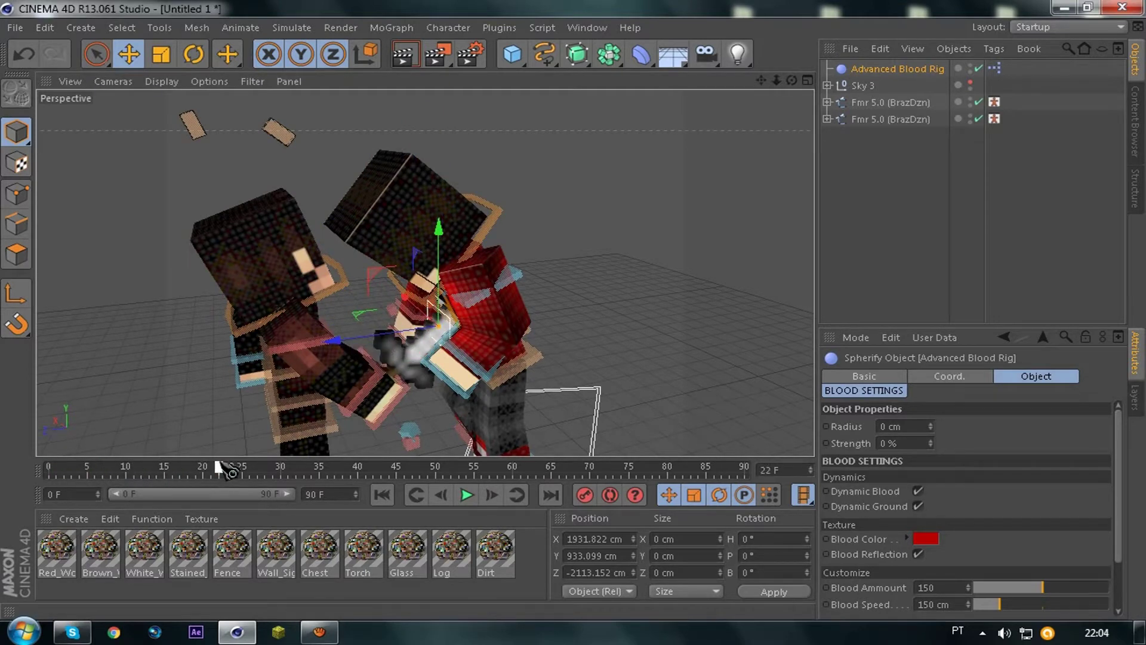
drag(87, 456, 88, 457)
alt+right_drag(370, 340, 299, 90)
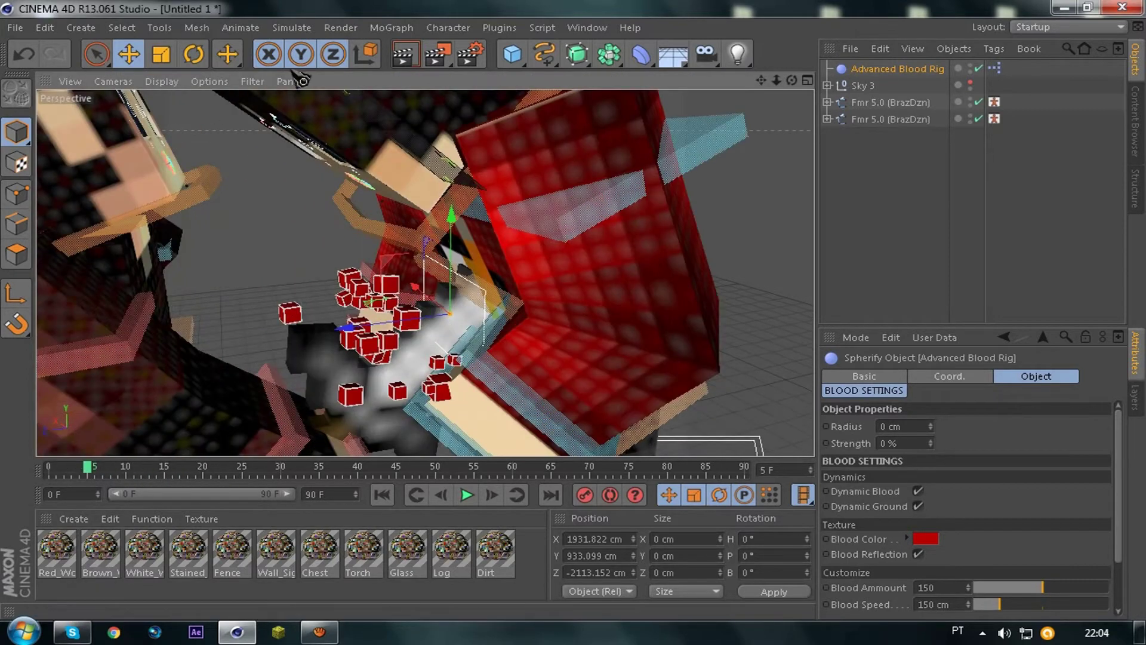
Step: Try to rotate the blood rig and shift it along Z at the wound
click(193, 54)
drag(376, 286, 379, 362)
key(ctrl+z)
click(903, 72)
key(ctrl+z)
click(129, 54)
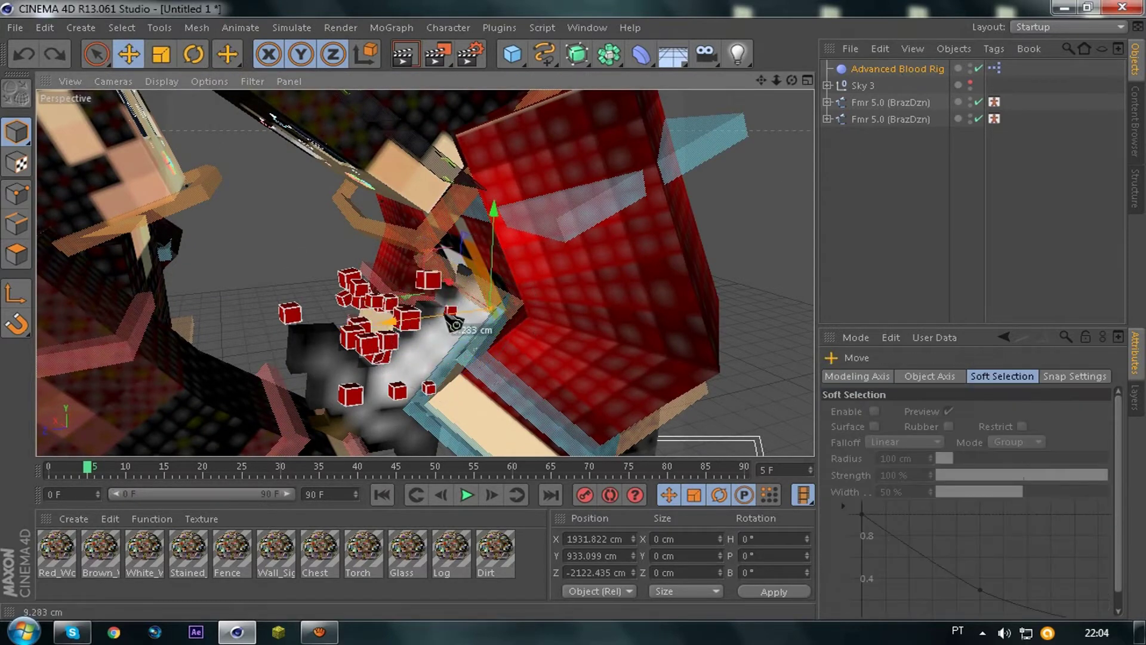
click(933, 72)
drag(347, 328, 352, 326)
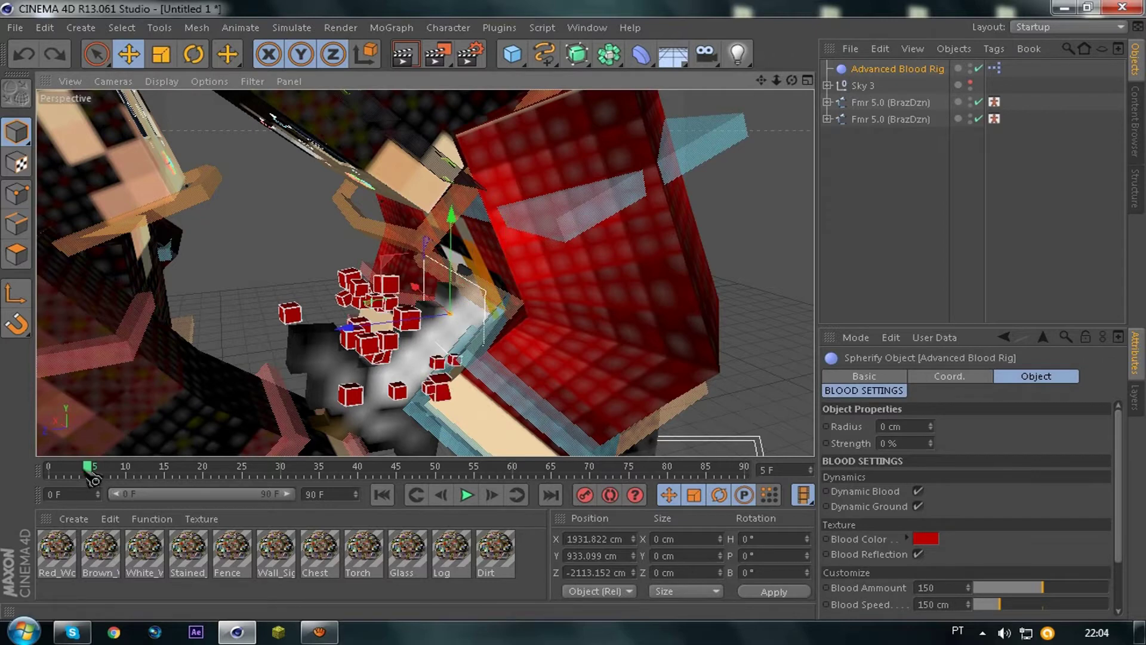
Step: Rewind the timeline, move the blood rig along Z to about -2121 cm, and advance to frame 8
drag(86, 468, 21, 470)
drag(349, 327, 383, 322)
drag(80, 471, 111, 468)
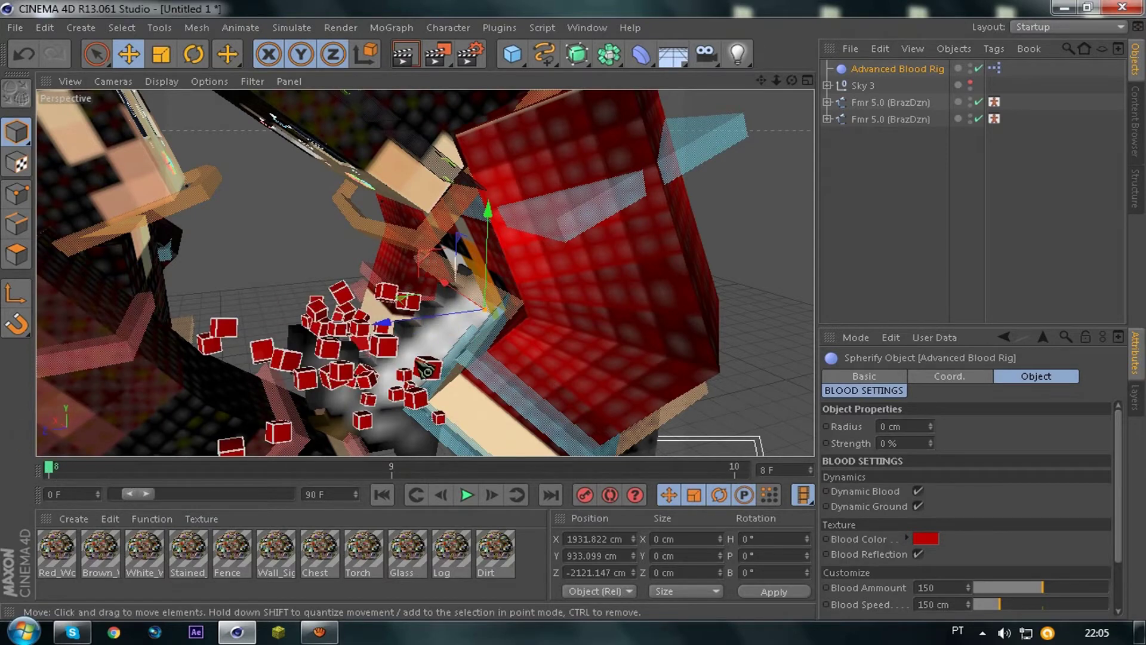
Step: Make the Sky 3 map visible in the scene again
scroll(355, 274, down, 10)
alt+click(969, 85)
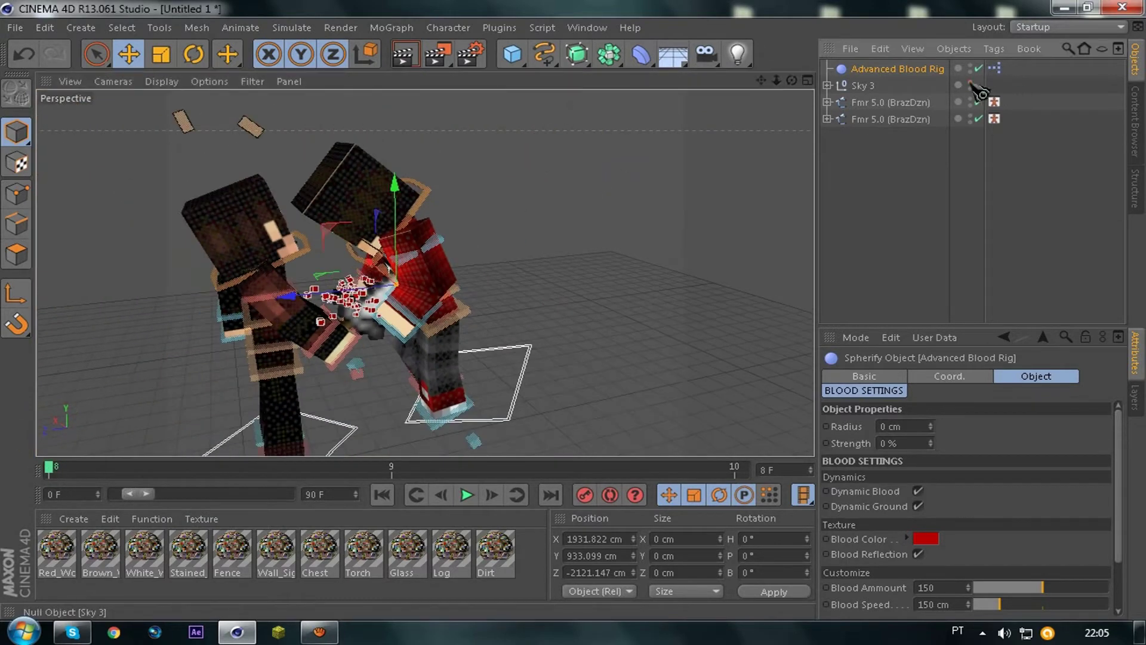
scroll(347, 272, up, 5)
Step: Adjust the dark rig's right arm goal control and test-render the view of the characters on the map
drag(762, 80, 574, 315)
click(242, 336)
drag(219, 340, 244, 331)
mouse_move(779, 83)
mouse_down()
mouse_move(538, 388)
mouse_move(596, 317)
mouse_move(480, 307)
mouse_move(574, 311)
mouse_move(770, 81)
mouse_up()
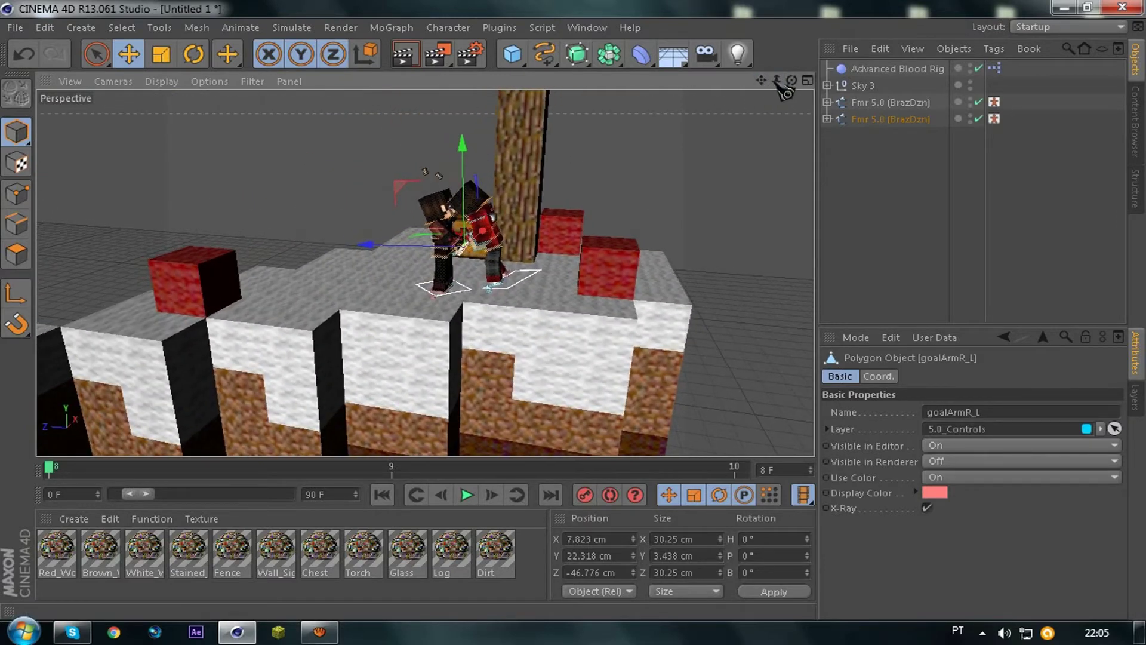
click(405, 56)
Step: Load the Iluminaçao library and add the Lighting2 preset from its Iluminação folder to the scene
click(15, 27)
click(24, 52)
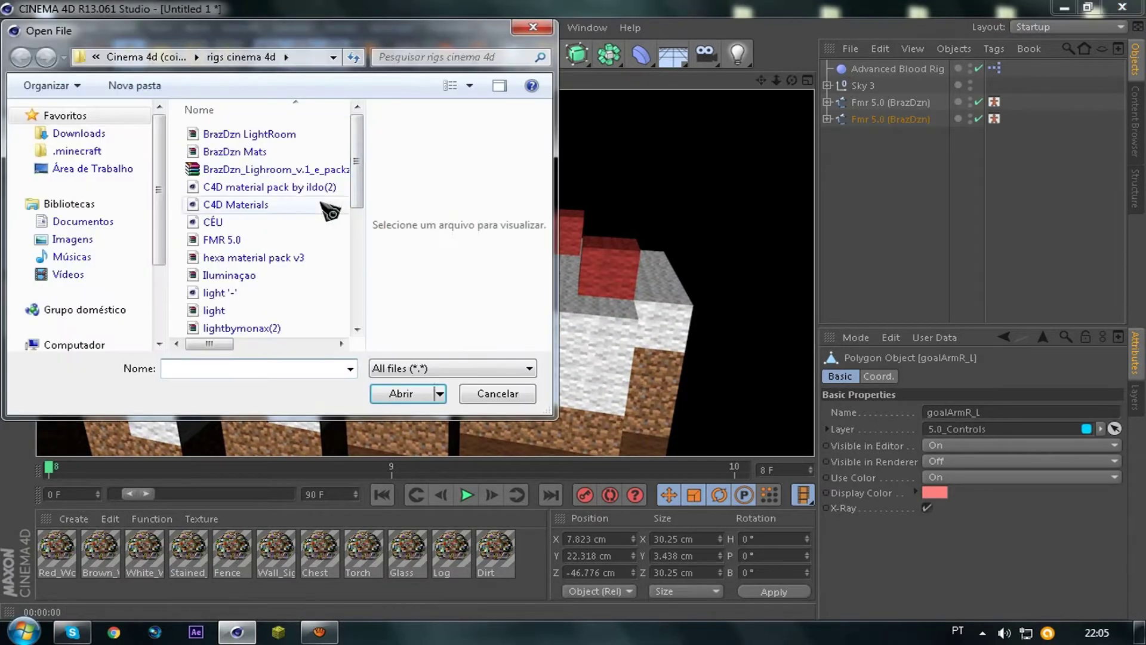
double_click(261, 275)
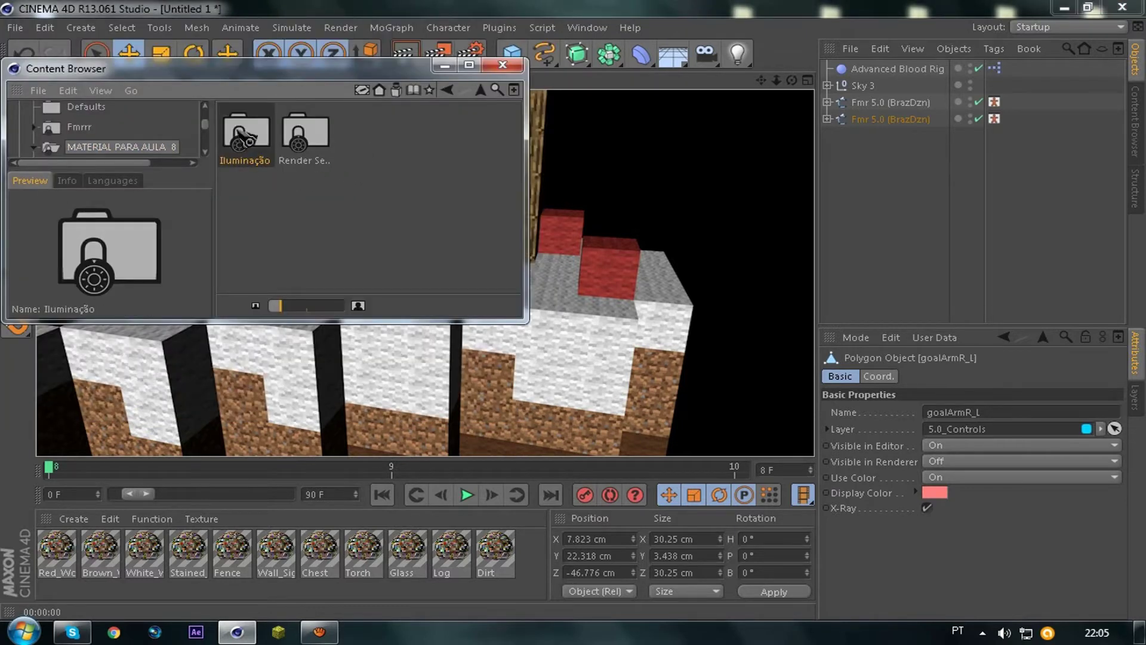
double_click(240, 132)
double_click(363, 132)
click(503, 65)
Step: Set the render output to the HDV/HDTV 720 29.97 preset and choose the frame range
click(471, 53)
click(172, 71)
mouse_move(232, 121)
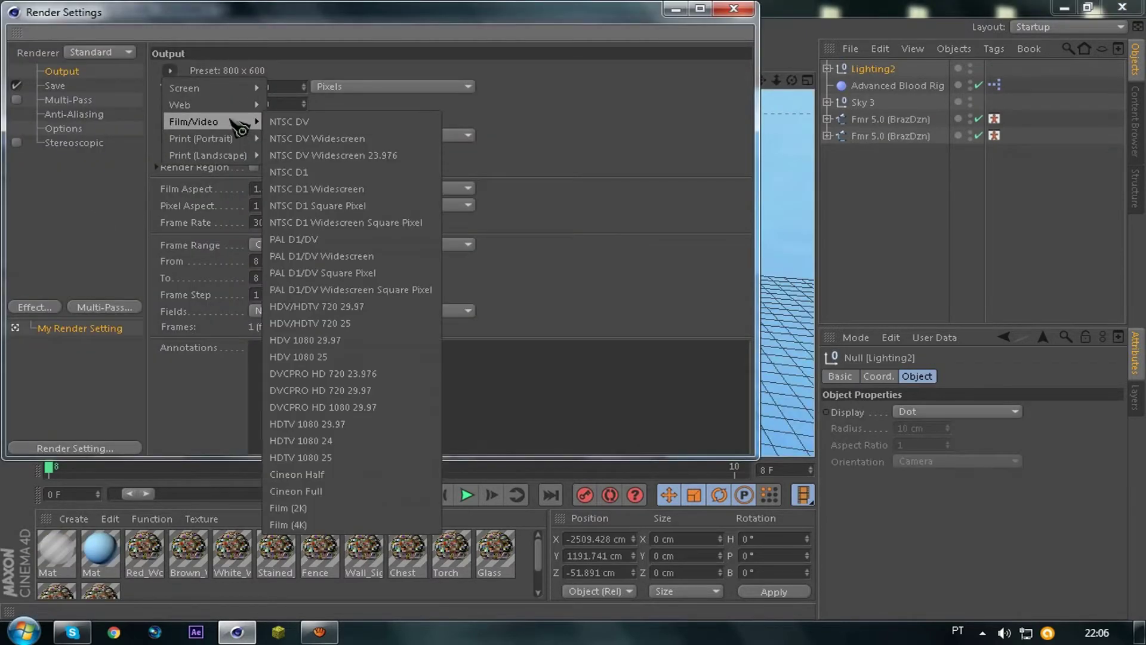
click(327, 308)
click(344, 245)
click(316, 293)
click(358, 244)
click(328, 285)
Step: Set the render's save format to PNG
click(54, 85)
click(361, 117)
click(322, 276)
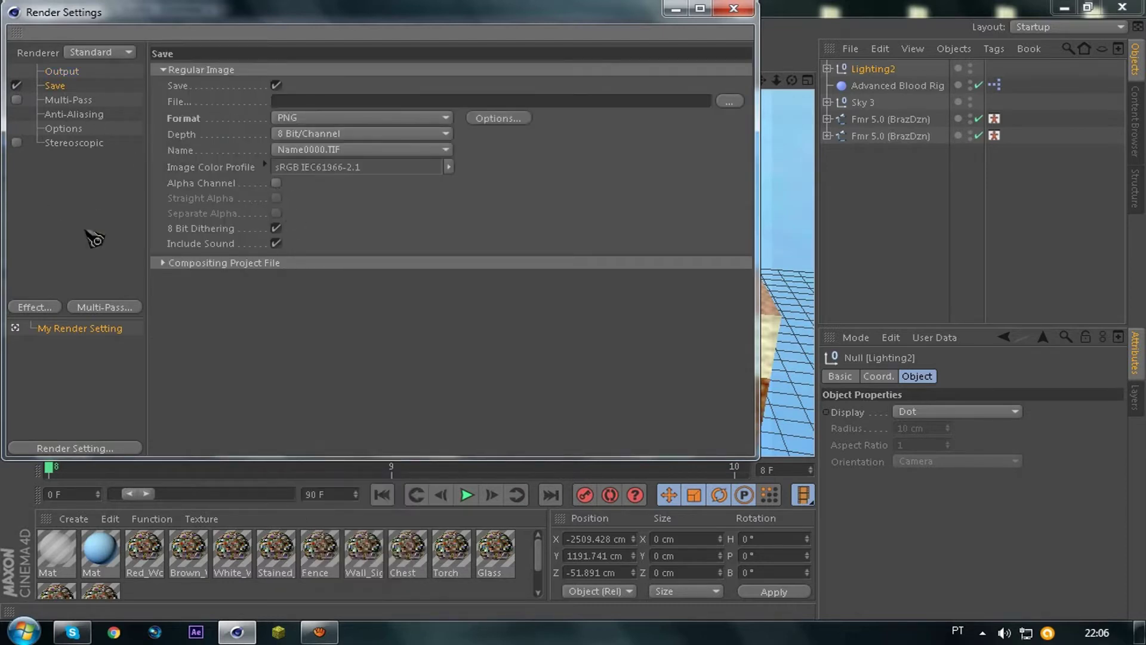
Step: Add the Ambient Occlusion and Global Illumination effects to the render settings and close them
right_click(122, 243)
click(65, 229)
right_click(68, 226)
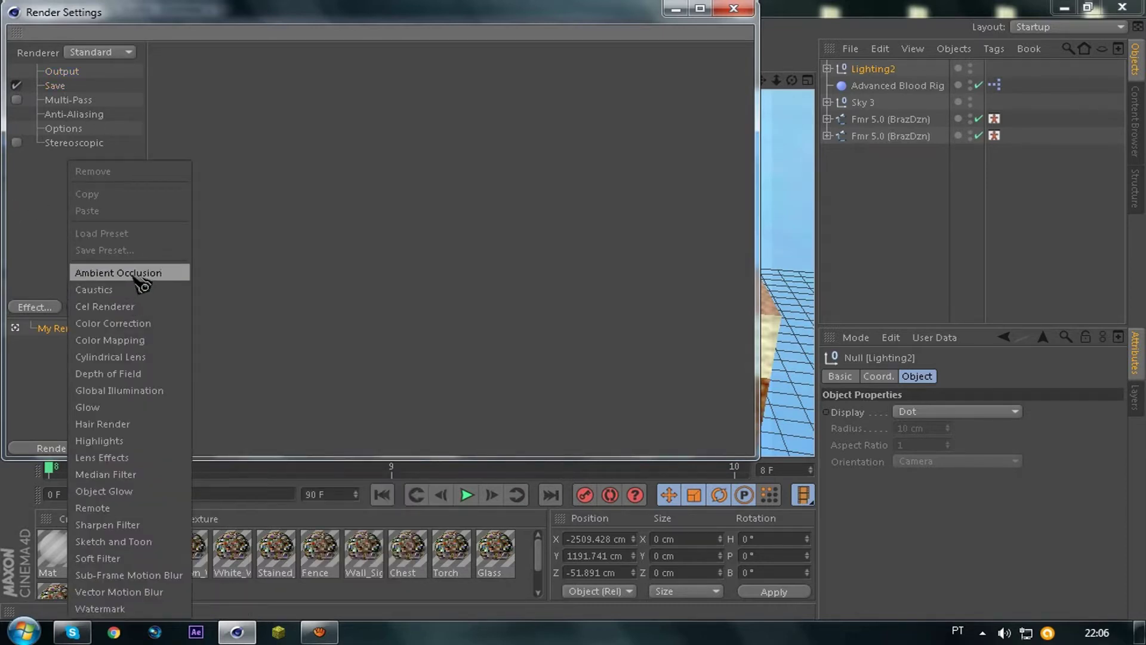
click(133, 274)
right_click(61, 234)
click(154, 391)
click(734, 8)
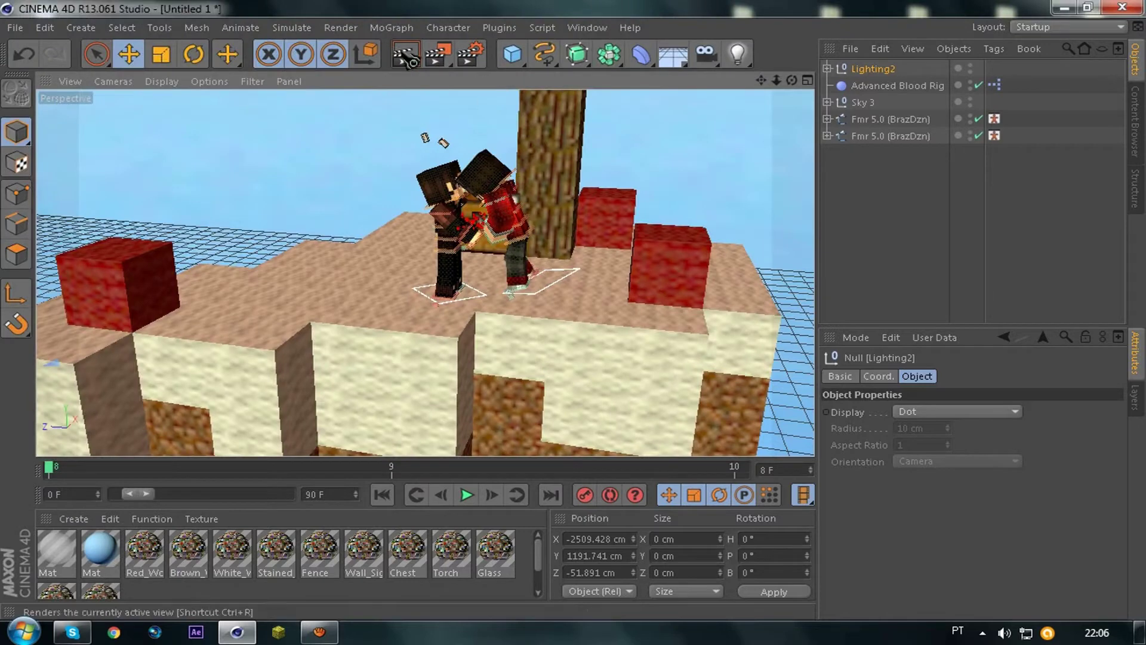
Step: Stop the test render and add a camera from the current view
click(664, 195)
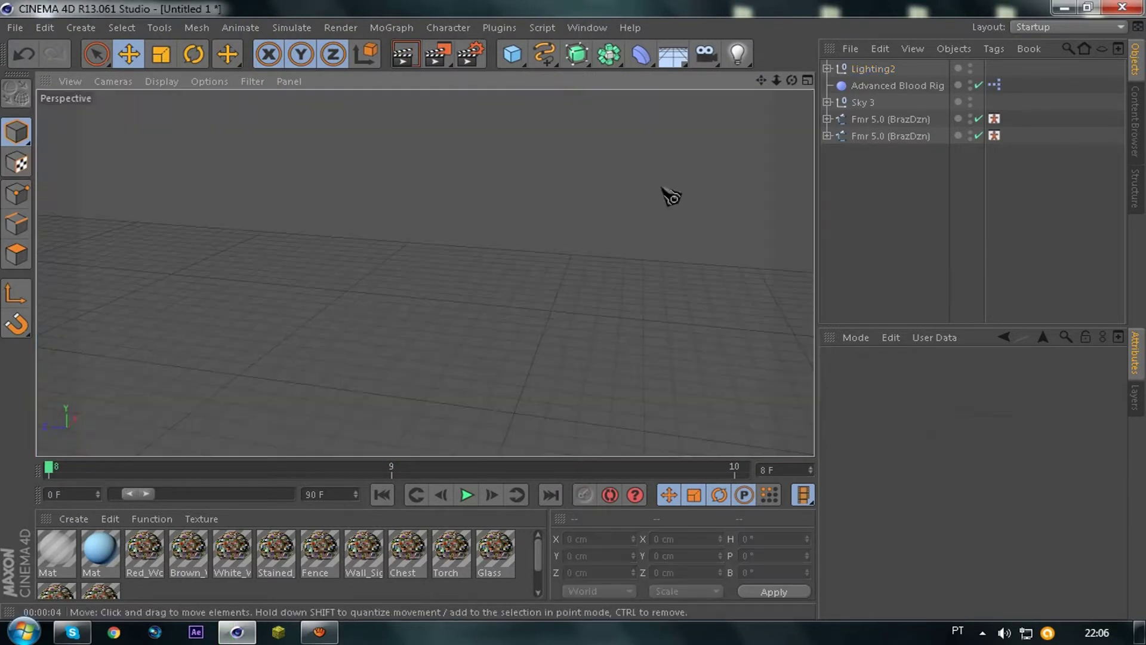
click(738, 55)
key(ctrl+z)
click(708, 55)
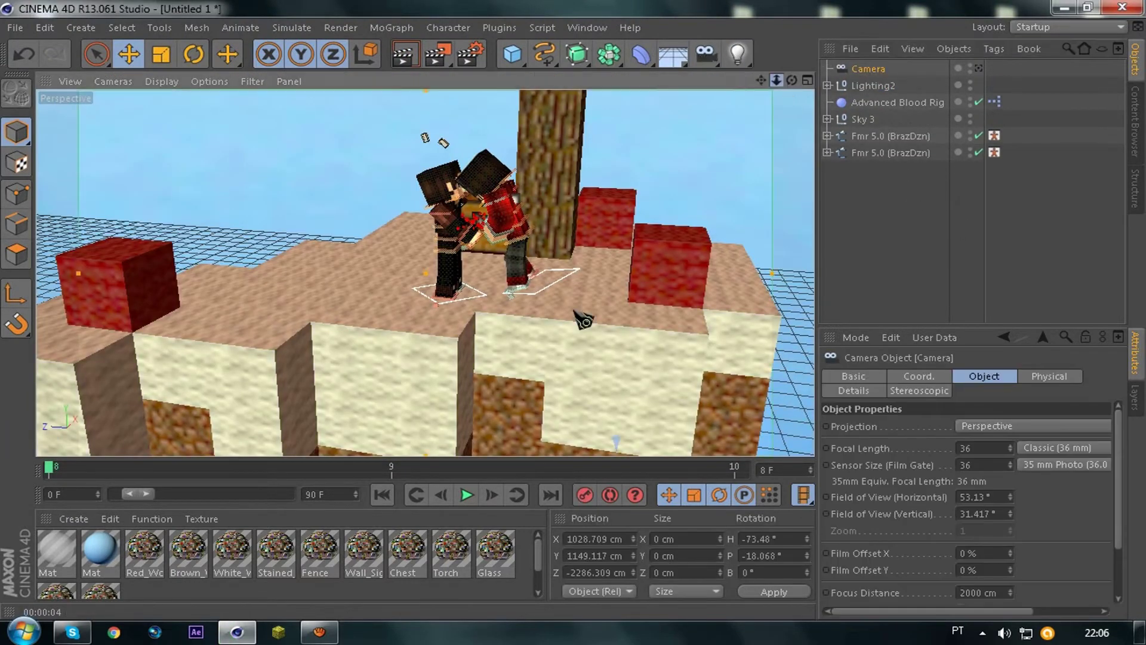
Step: Add a MoText object to the scene
scroll(571, 290, down, 10)
scroll(571, 289, up, 3)
click(15, 28)
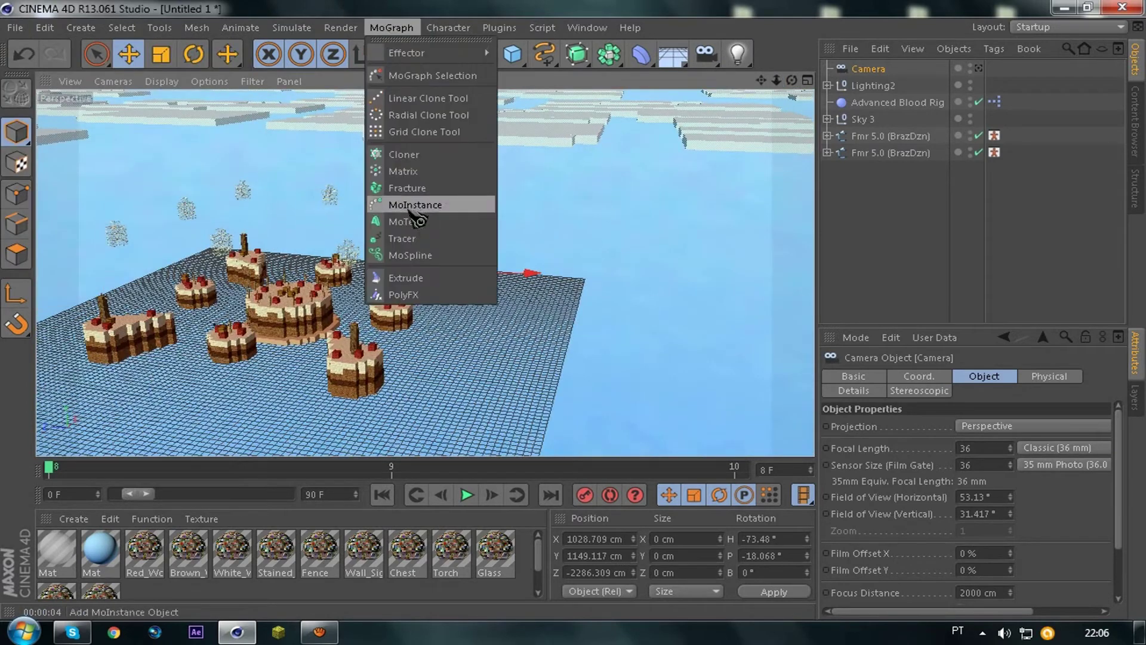
click(412, 211)
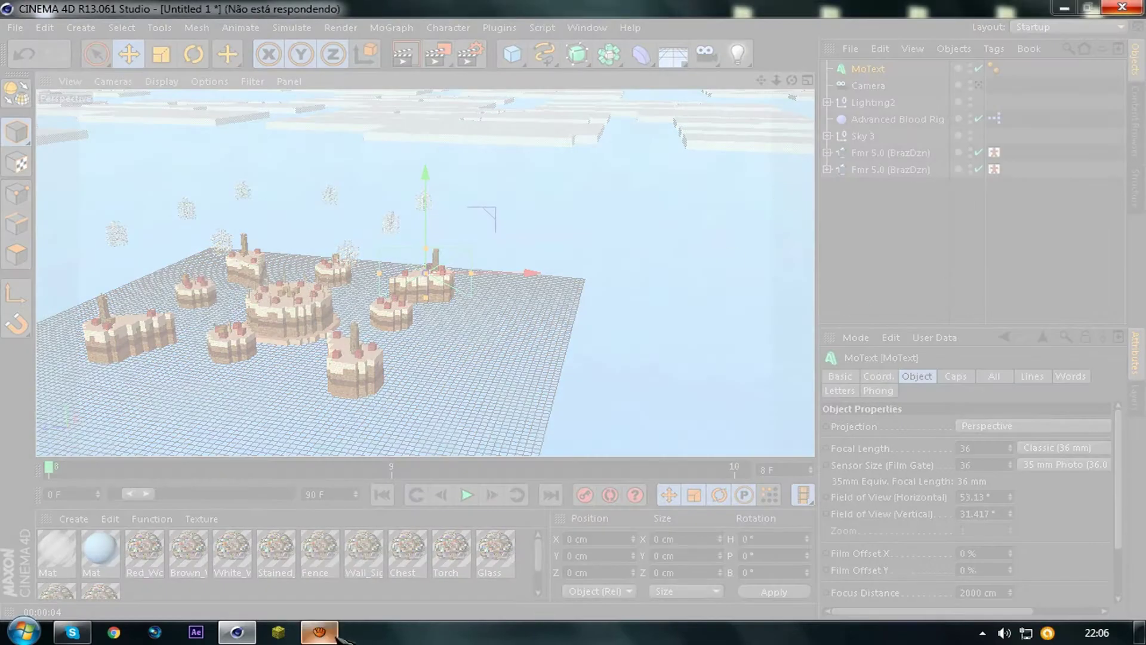
click(325, 634)
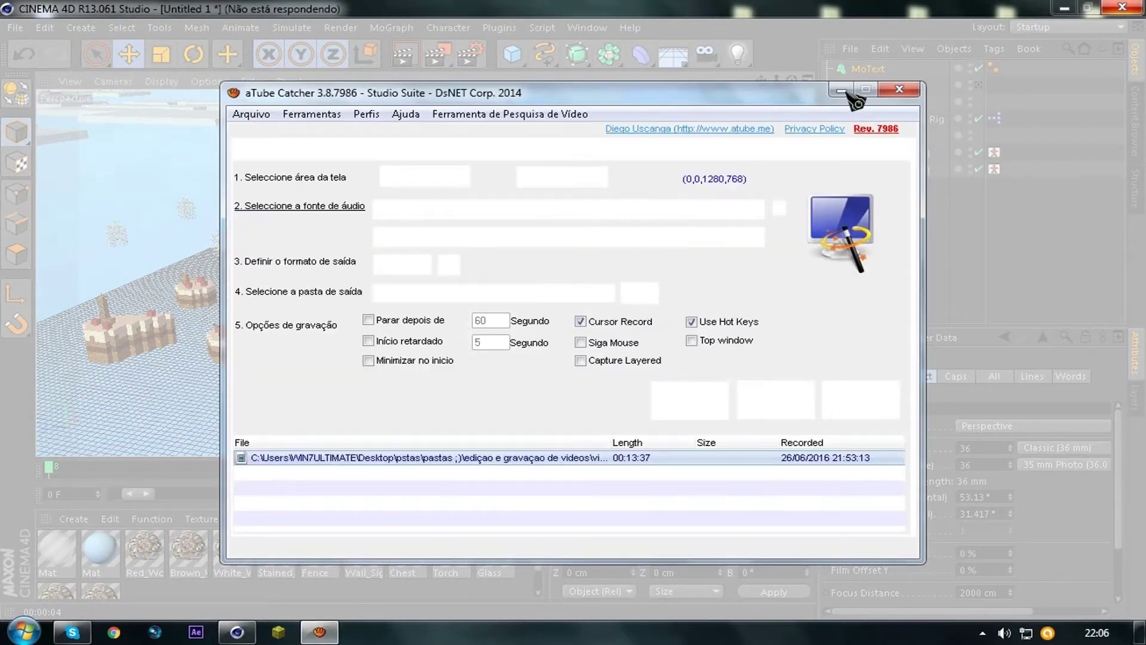
click(842, 92)
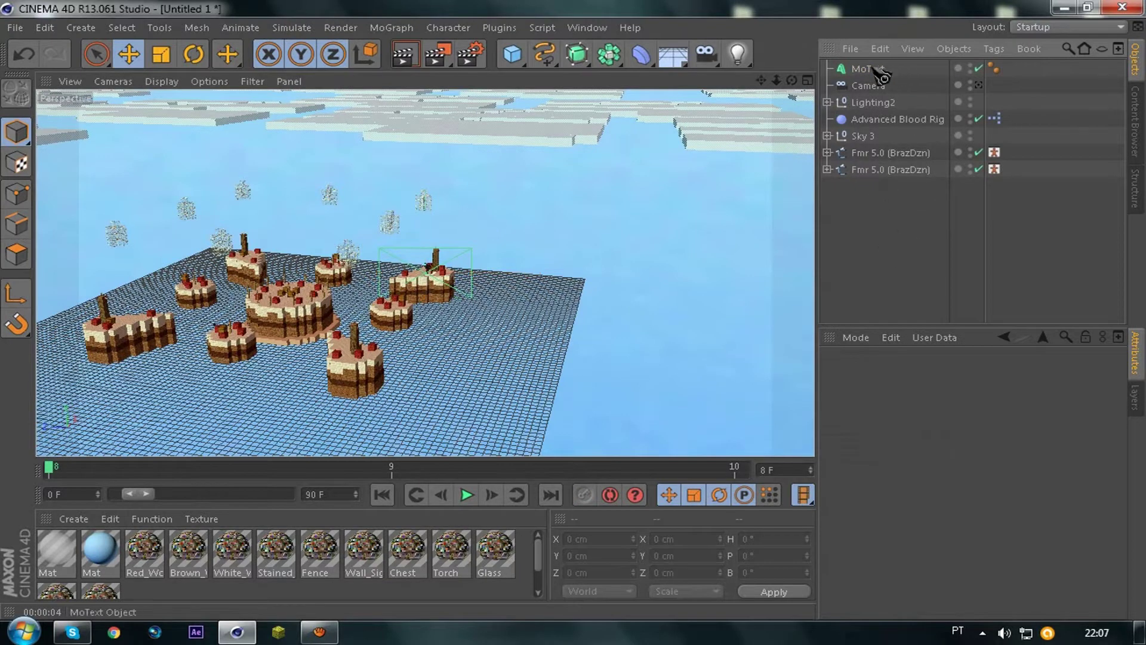
Step: Move the MoText beside the fighting rigs at about X 1911, Y 809, Z -1833 cm and rotate its heading to about -46°
click(868, 68)
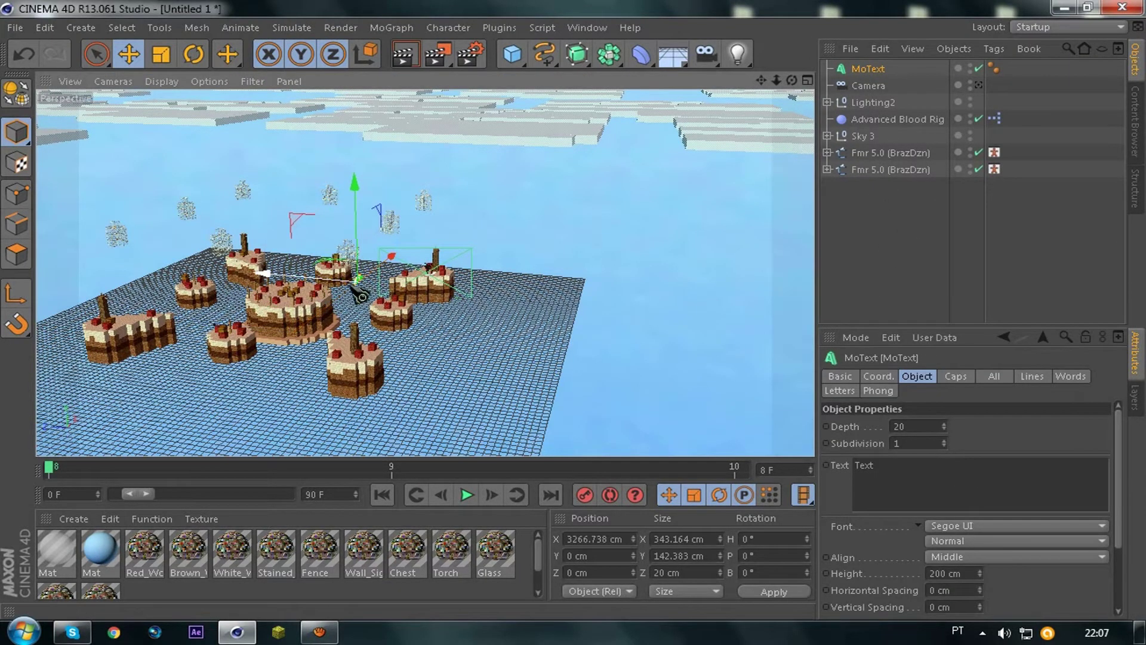
drag(419, 302, 352, 371)
drag(425, 324, 575, 304)
drag(762, 81, 417, 307)
click(196, 55)
drag(404, 366, 358, 366)
Step: Set the MoText's font to Gang of Three and its text to TAMPINHA
click(882, 72)
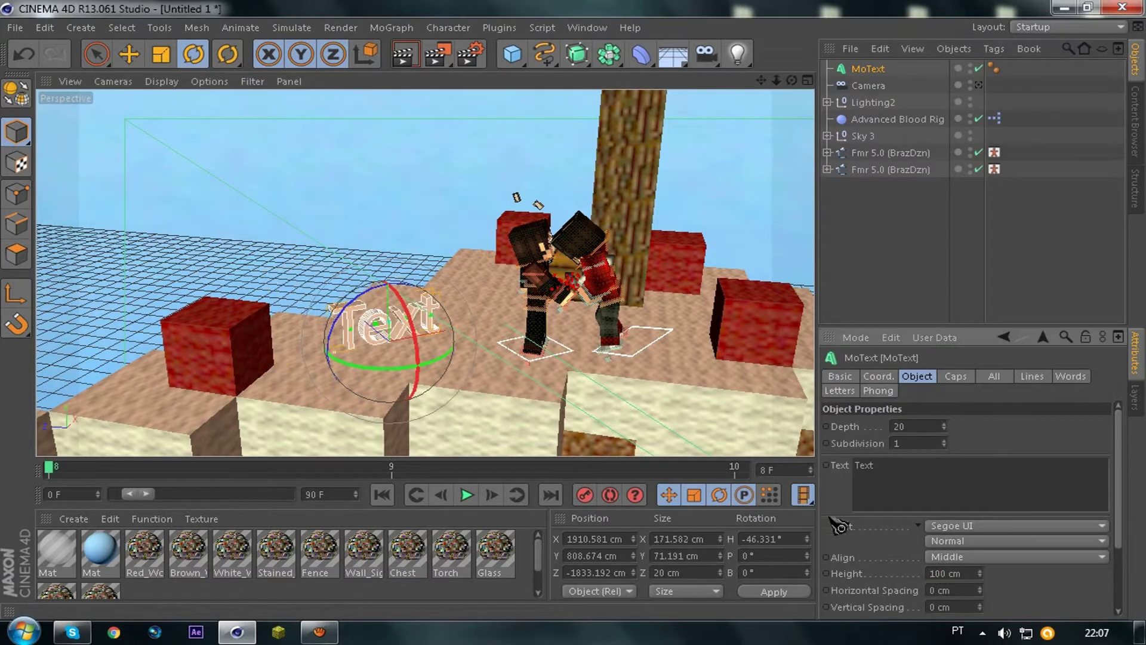
click(922, 527)
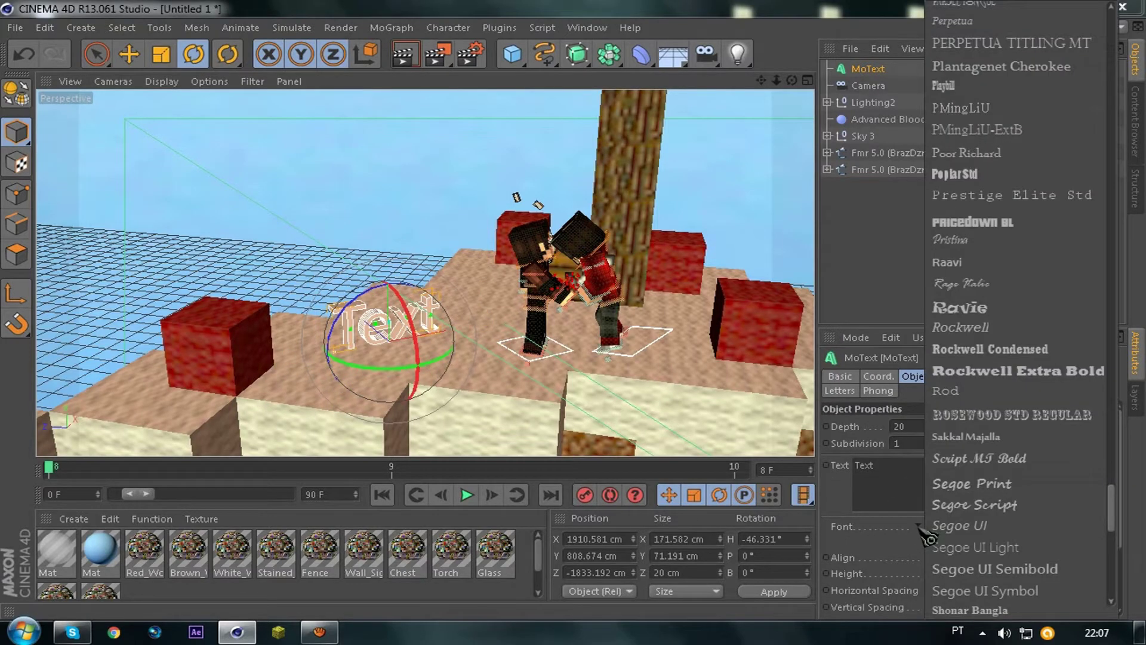
scroll(988, 257, up, 20)
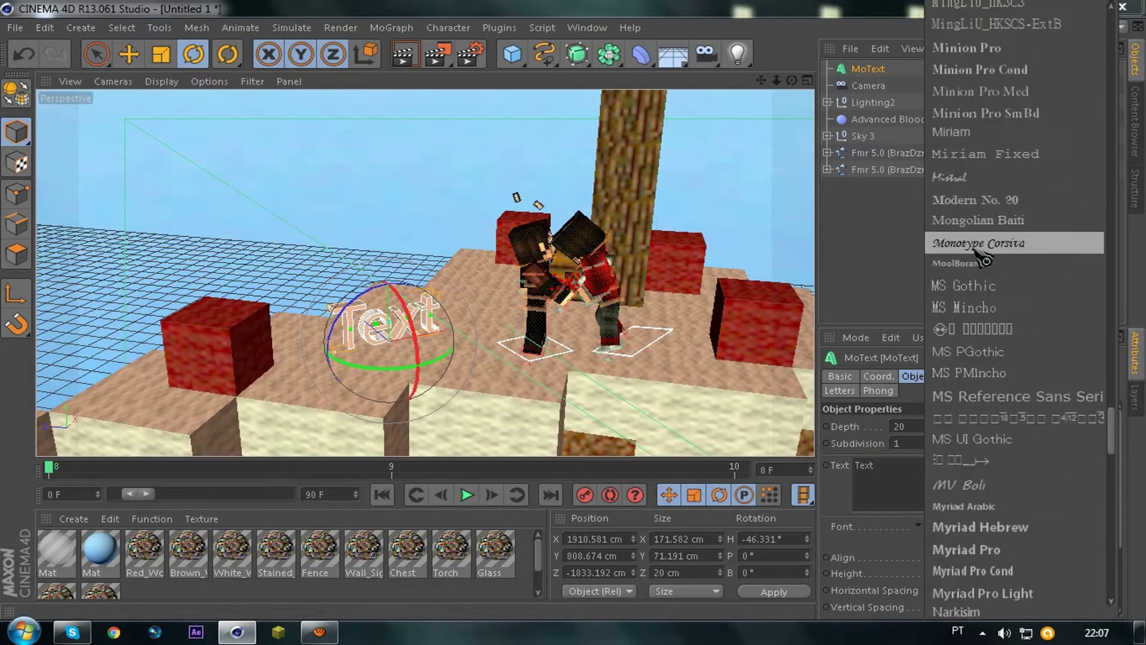
click(988, 225)
click(922, 500)
text(TAMPINHA)
click(334, 147)
click(892, 66)
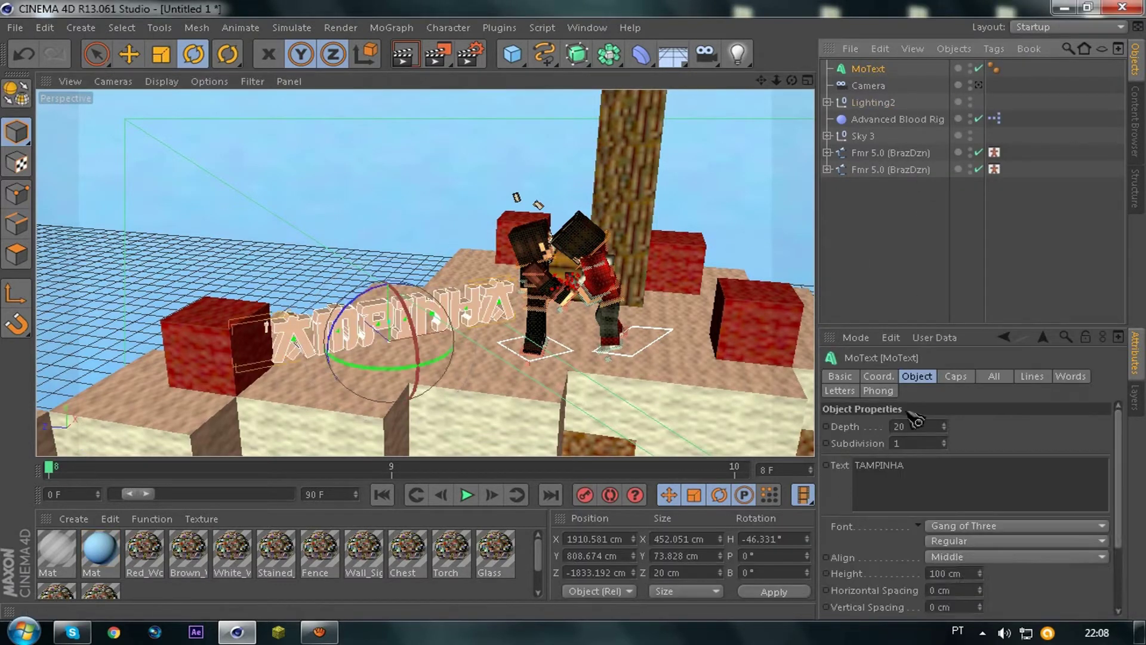
Step: Move the TAMPINHA text to about X 1958, Z -1819 cm and check its placement through the scene camera
click(391, 204)
click(133, 55)
click(884, 67)
drag(480, 325, 494, 323)
drag(366, 309, 352, 299)
click(979, 85)
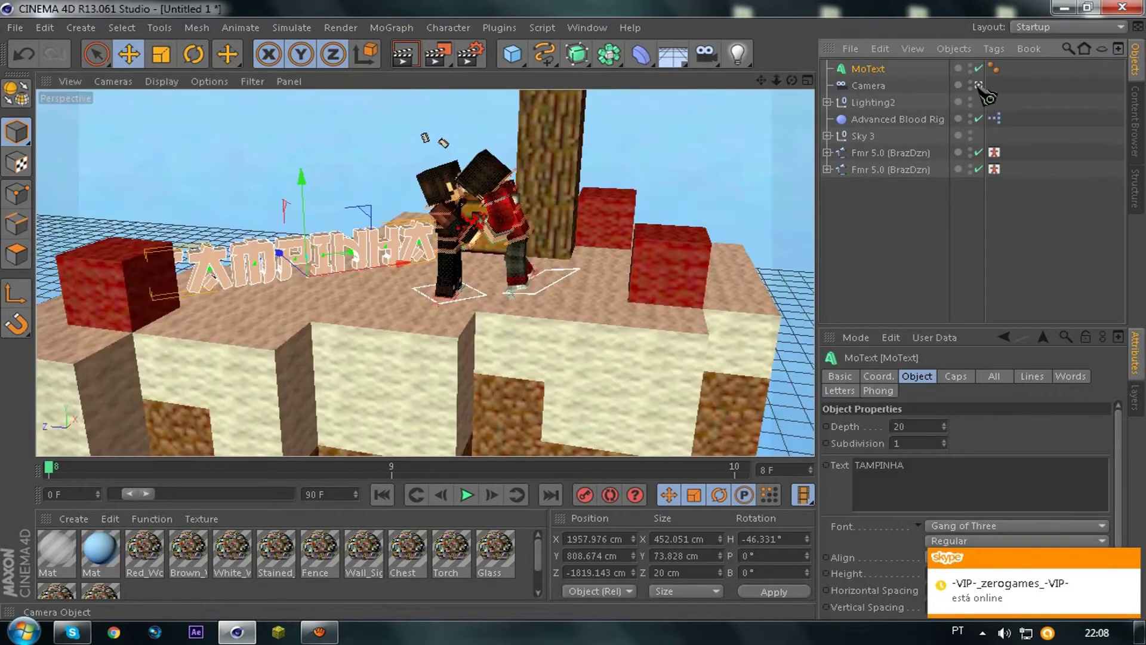
Step: Set the TAMPINHA text's height to 80 cm
click(1129, 558)
double_click(939, 575)
text(80)
key(Return)
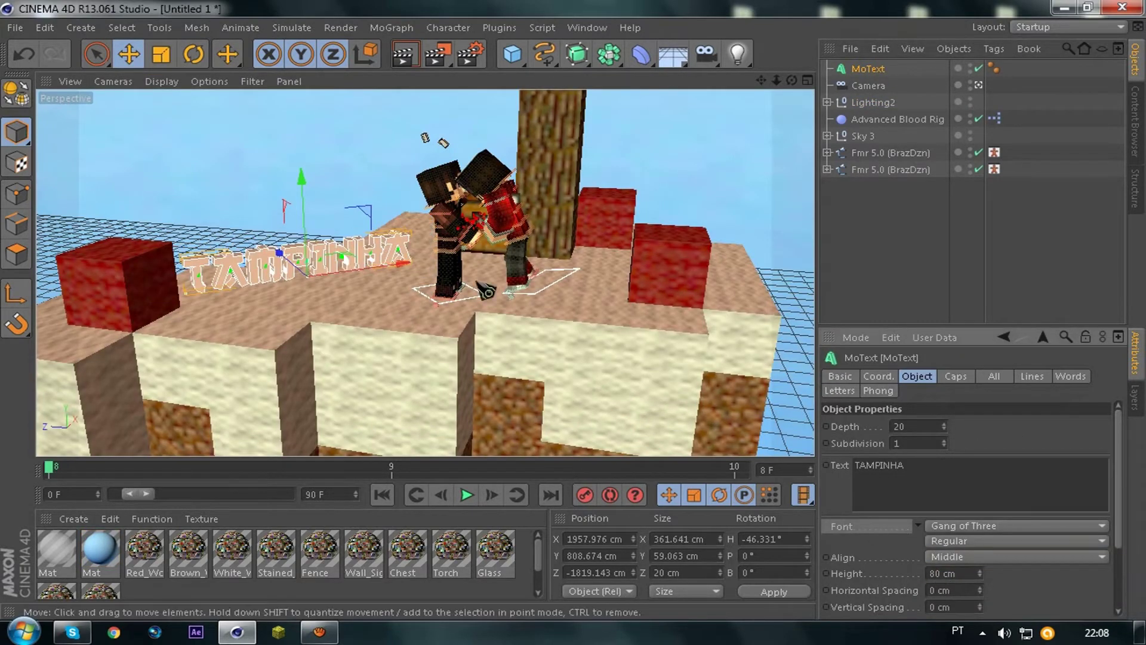
Step: Rotate the TAMPINHA text's heading to about -49° and leave the camera view
click(193, 54)
drag(322, 269, 416, 280)
click(978, 86)
drag(791, 80, 597, 319)
Step: Change the MoText's extrusion depth and duplicate the text object
click(867, 69)
click(900, 426)
key(BackSpace)
text(4)
key(Return)
key(ctrl+c)
key(ctrl+v)
Step: Set the duplicated MoText's depth to 30 and shift it to about X 1910, Z -1862 cm
click(900, 428)
key(BackSpace)
text(3)
key(Return)
drag(391, 342, 384, 340)
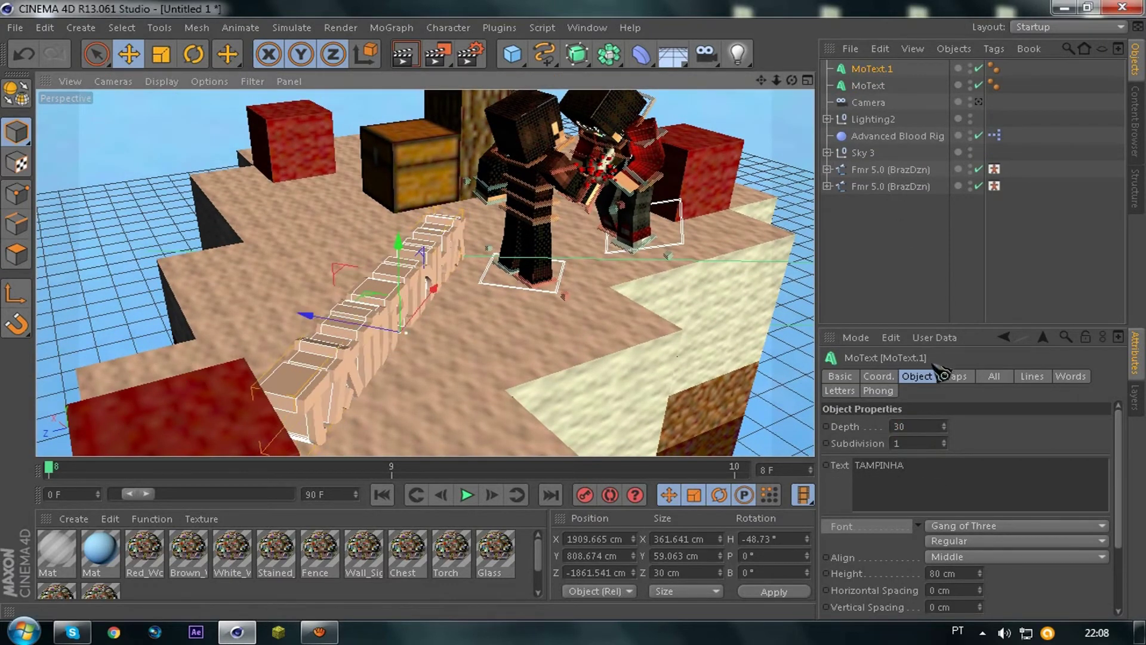
Step: Give the duplicated MoText fillet caps at its start and end, entering a start radius of 1 cm
click(951, 377)
click(960, 426)
click(955, 491)
click(959, 476)
click(957, 541)
double_click(907, 459)
text(1)
key(Tab)
key(Tab)
key(Return)
click(883, 256)
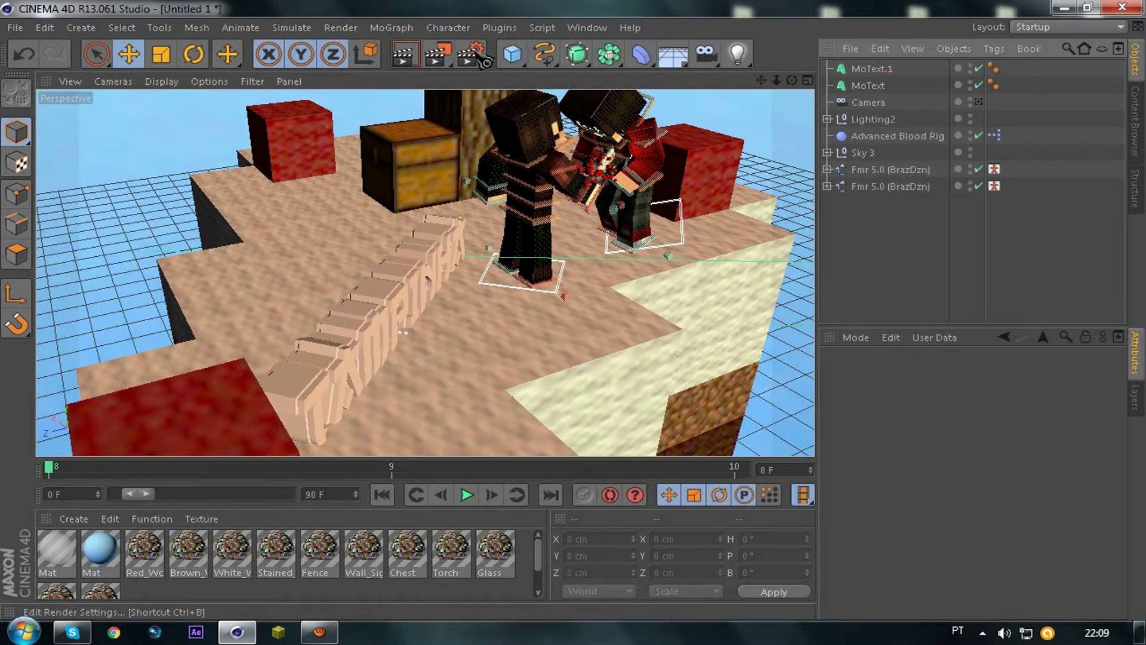
Step: Open the Material Pack Tampinha Dzn file from the pstas folder on the desktop and bring its materials into the Untitled 1 scene
click(6, 25)
click(36, 76)
click(92, 169)
scroll(346, 176, down, 8)
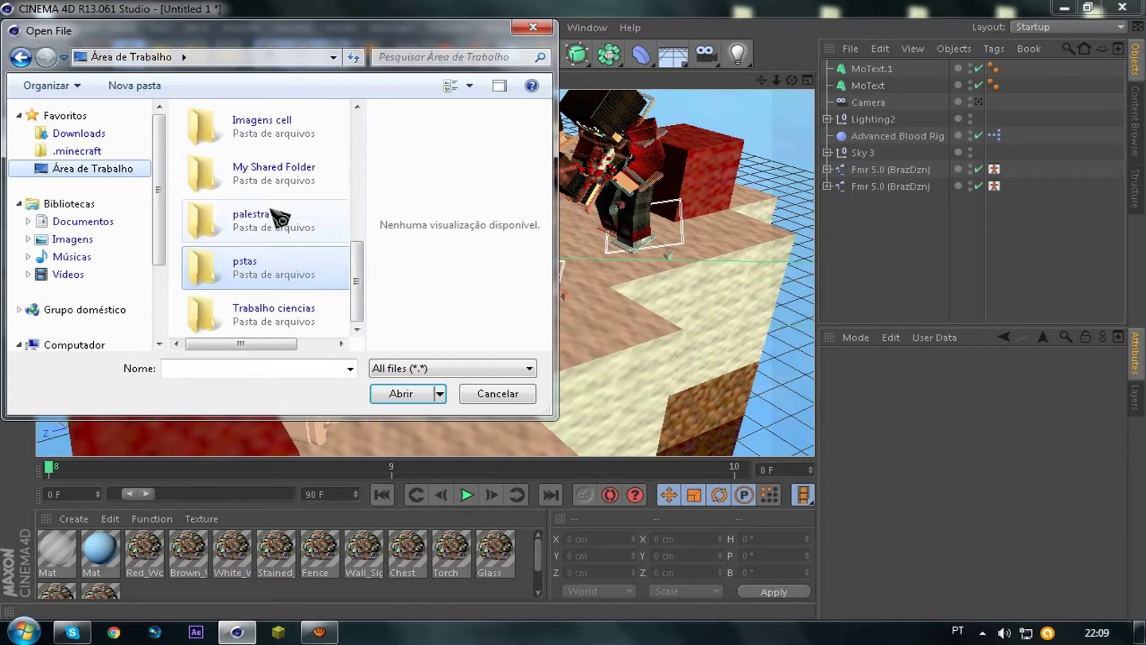
double_click(269, 262)
double_click(266, 153)
double_click(281, 153)
double_click(269, 134)
click(297, 170)
double_click(295, 172)
click(587, 28)
click(612, 373)
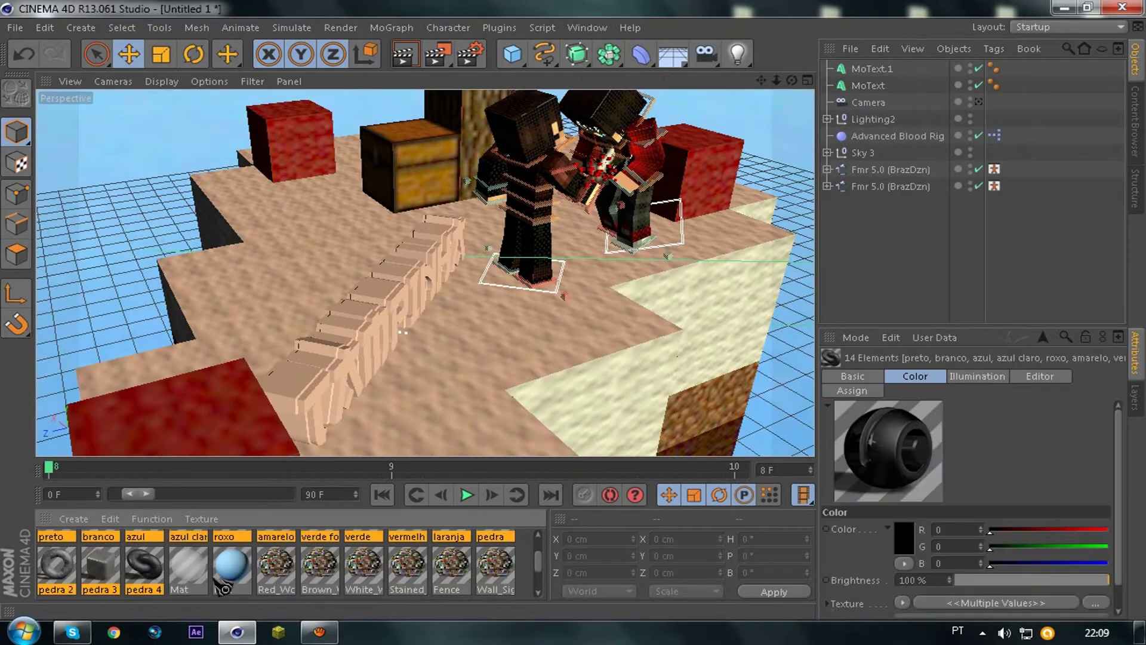
Step: Apply the azul material to the duplicated MoText and pedra 4 to the original, both with Cubic projection
drag(144, 547, 314, 371)
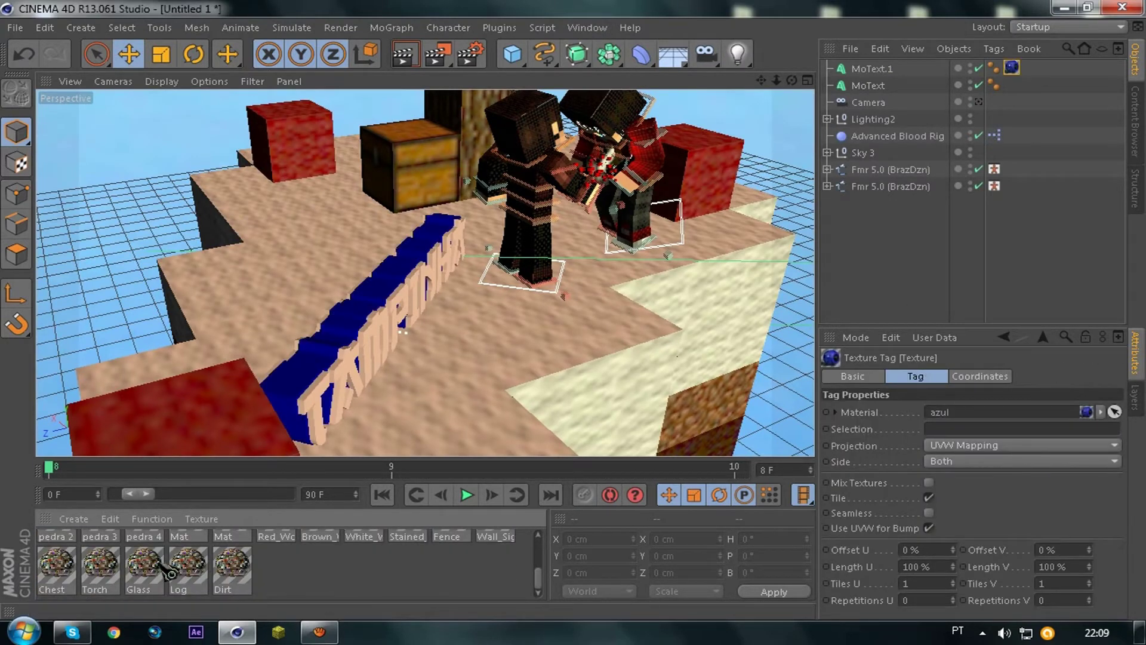
drag(160, 598, 352, 382)
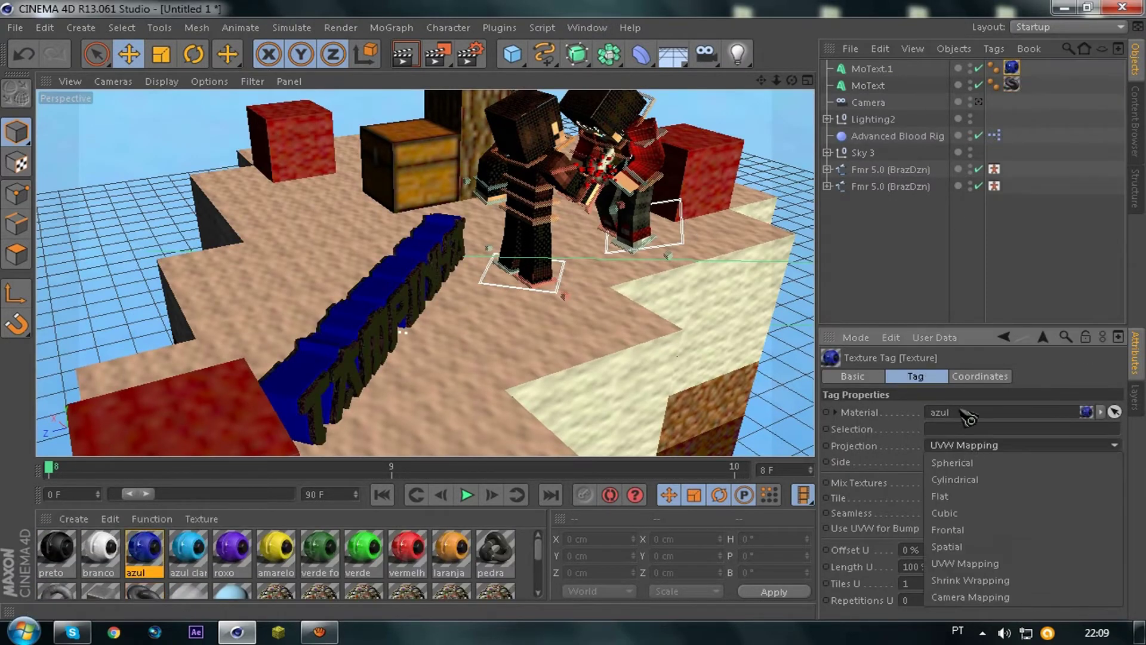
click(997, 444)
click(935, 512)
click(1009, 70)
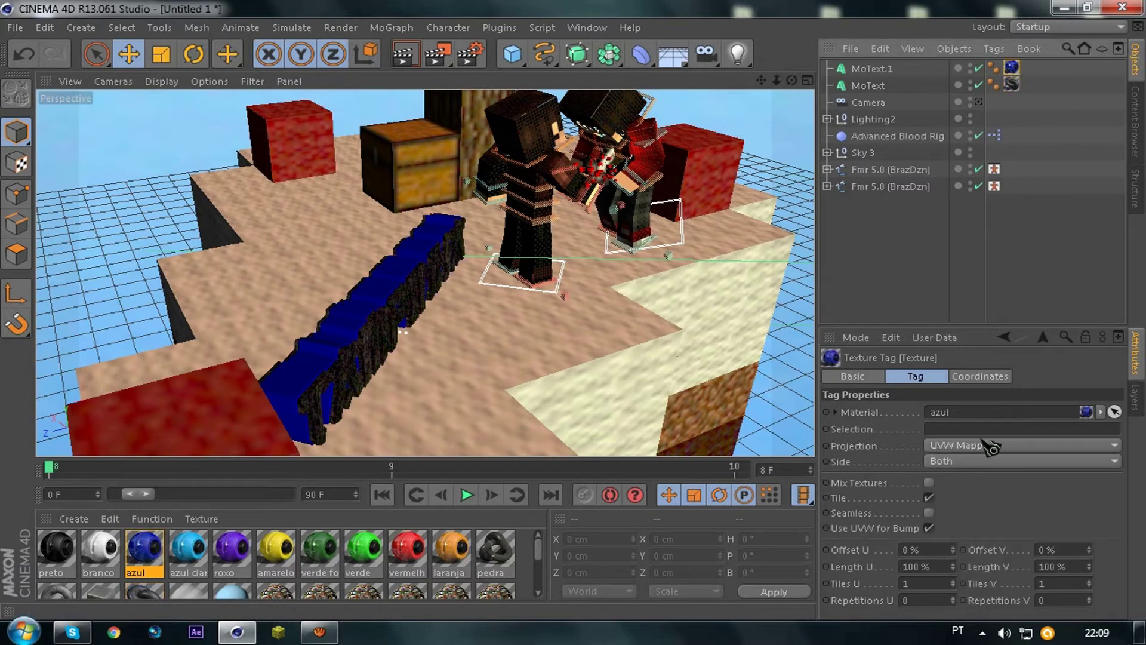
click(982, 443)
click(932, 512)
Step: Test-render the view through the scene camera to check the text materials, and stop the render
click(979, 102)
click(410, 56)
click(399, 260)
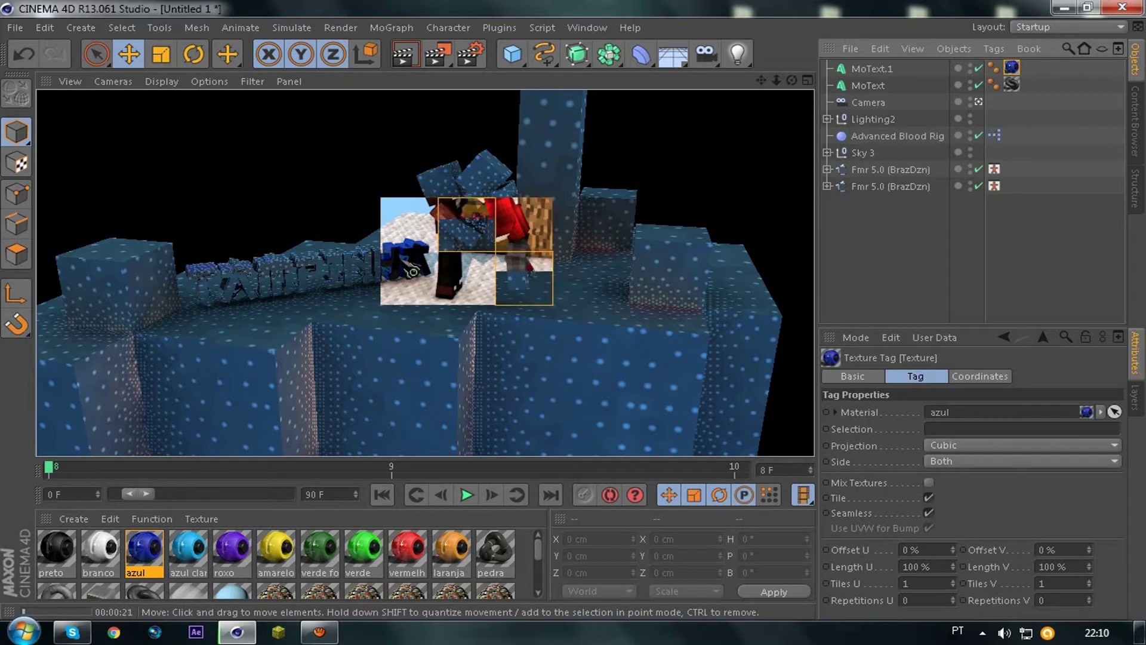
click(402, 254)
Step: Open the pedra 4 material for editing and browse for its color texture in the material pack under the pstas folder
double_click(142, 589)
click(477, 271)
click(442, 317)
click(786, 273)
click(368, 301)
scroll(589, 308, down, 5)
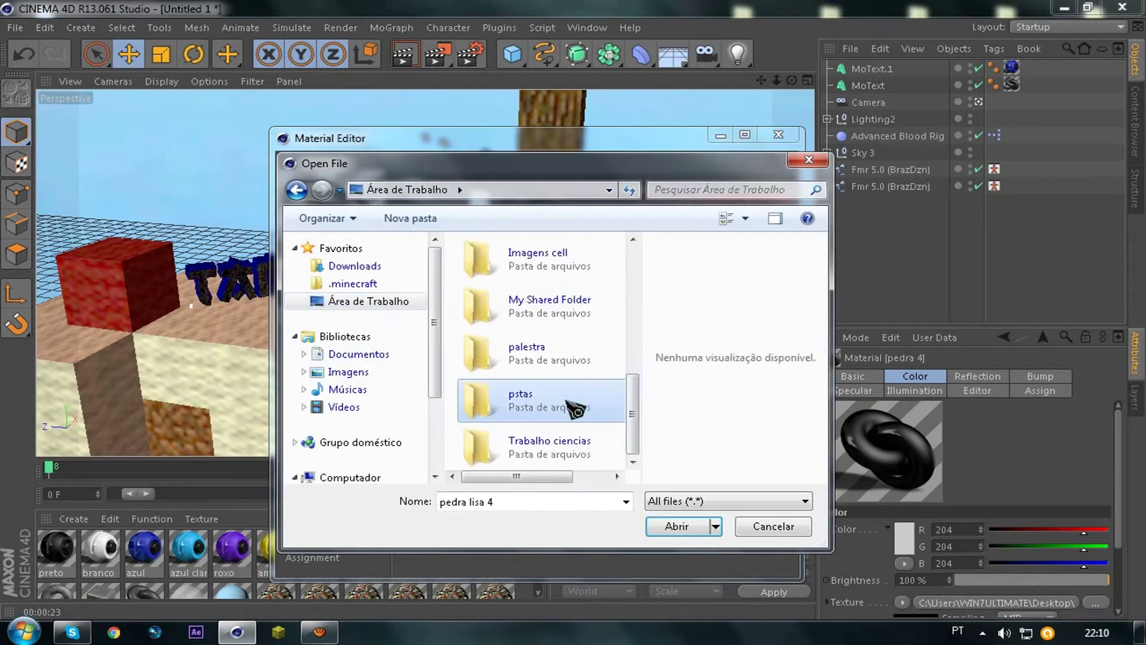
double_click(565, 398)
double_click(521, 286)
double_click(522, 288)
click(144, 595)
drag(410, 160, 521, 175)
click(861, 539)
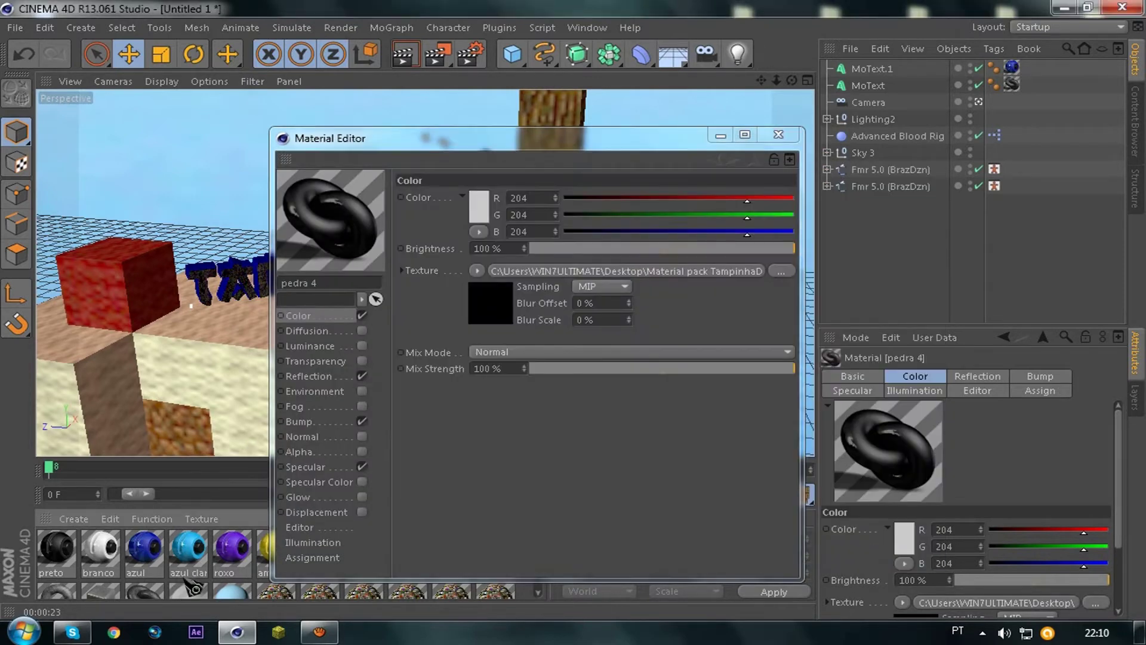
Step: Load pedra lisa 4 from the Texturas folder as pedra 4's color texture and copy the image to the project location
click(185, 578)
drag(618, 148, 635, 82)
drag(537, 553, 537, 568)
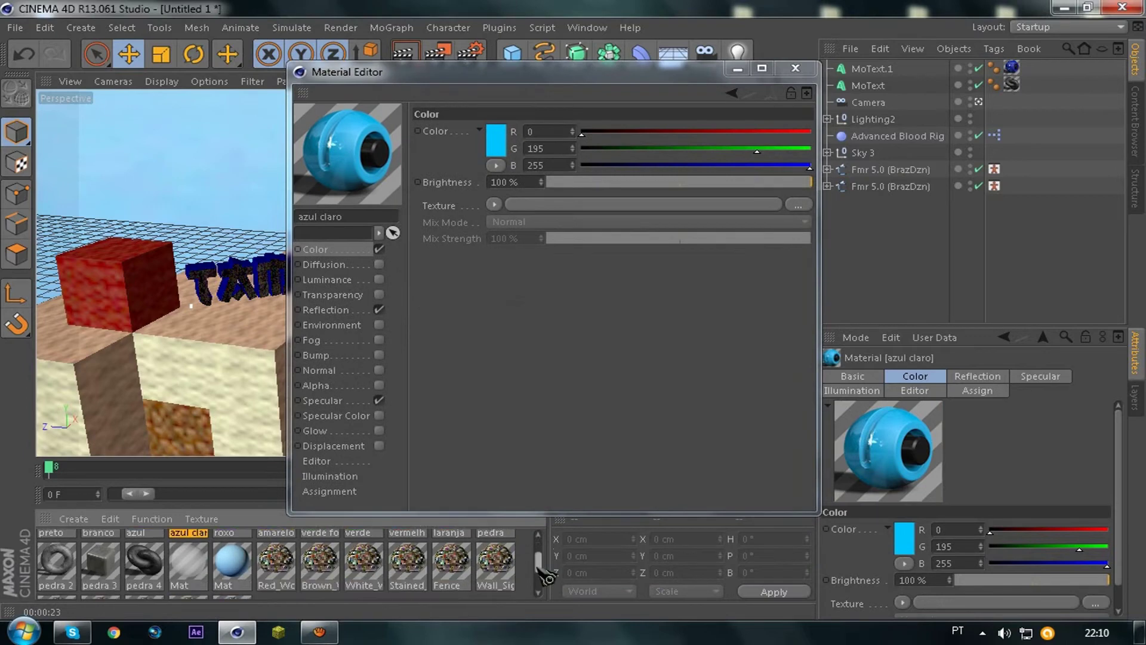
click(148, 560)
click(800, 206)
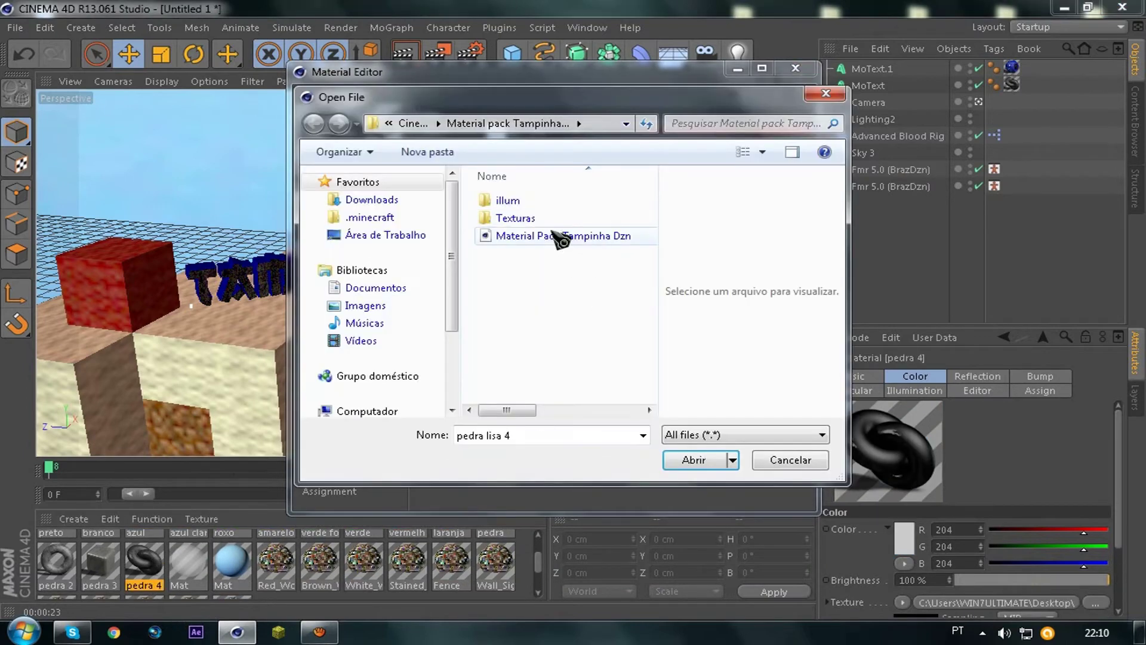
double_click(555, 222)
scroll(655, 327, down, 1)
click(694, 460)
click(571, 371)
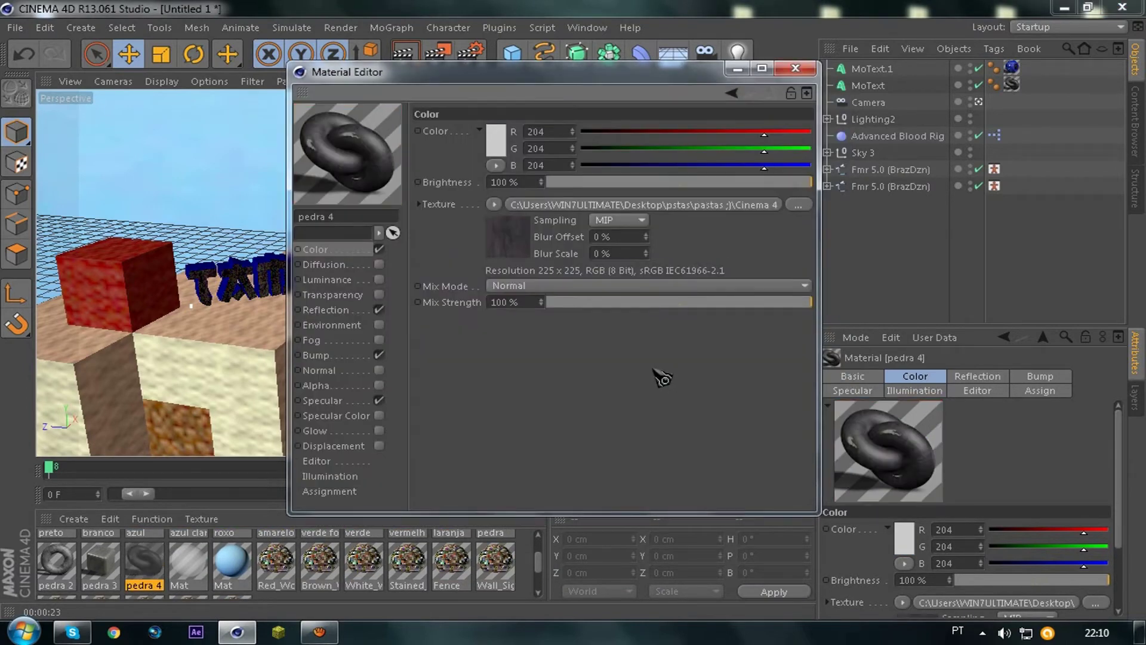
Step: Replace pedra 4's bump texture with the image from the Texturas folder and copy it to the project location
click(333, 356)
click(796, 169)
double_click(544, 286)
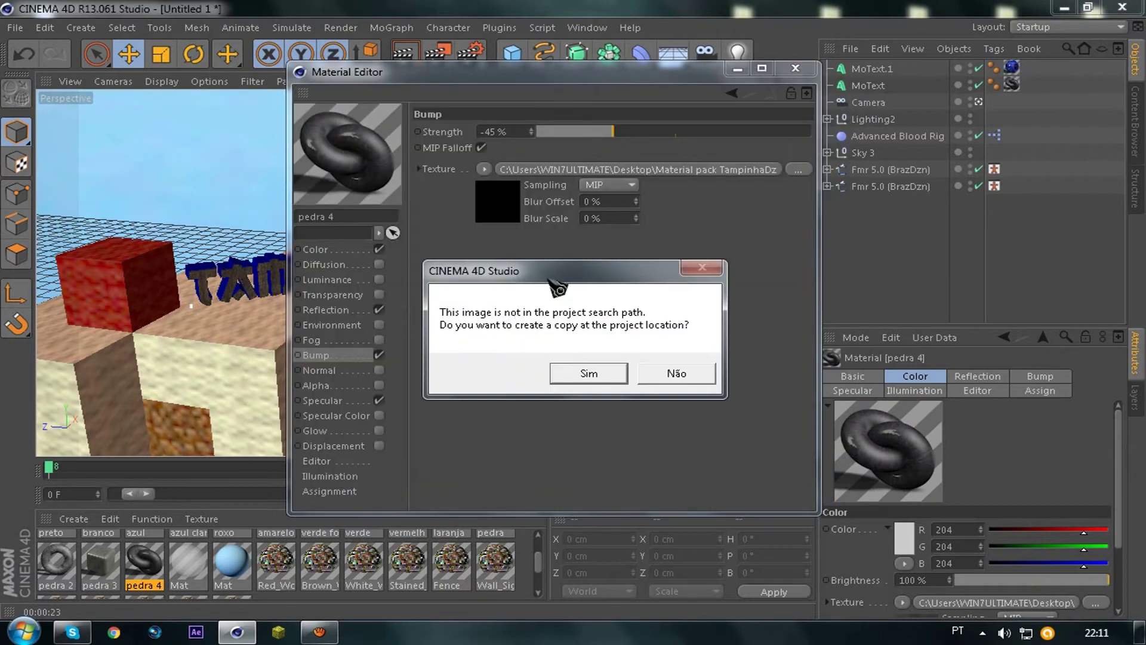
click(605, 370)
Step: Review pedra 4's specular and reflection settings, close the material editor and test-render the camera view
click(322, 400)
click(344, 309)
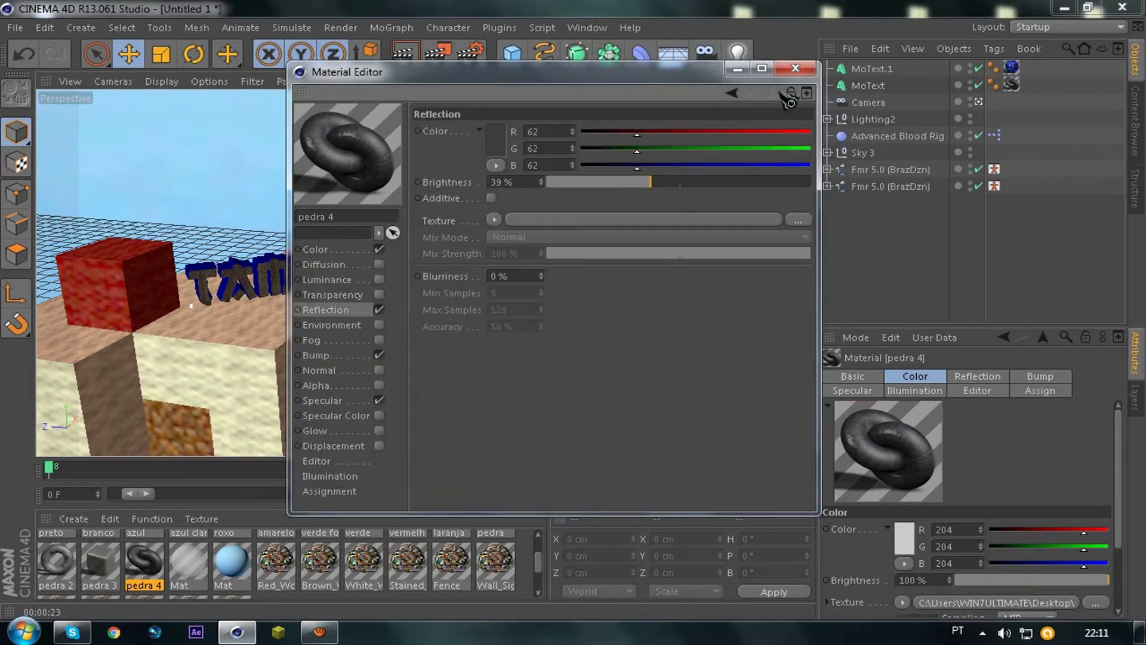
click(795, 68)
click(405, 54)
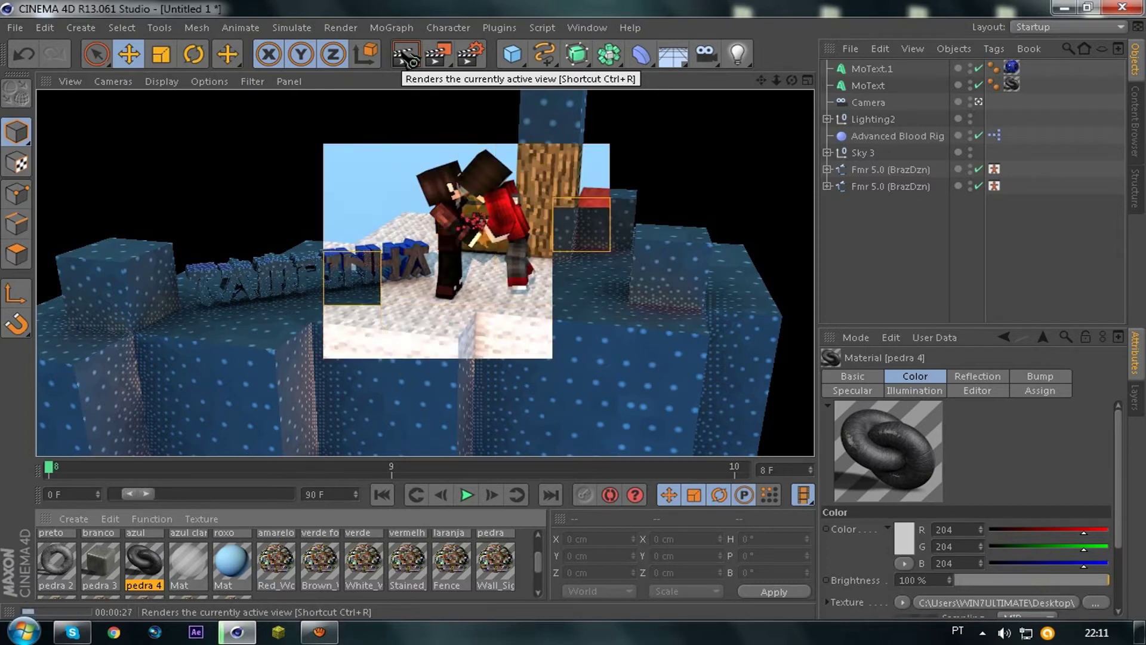
Step: Move the Advanced Blood Rig along X to about 1952 cm and return to the camera view
click(897, 136)
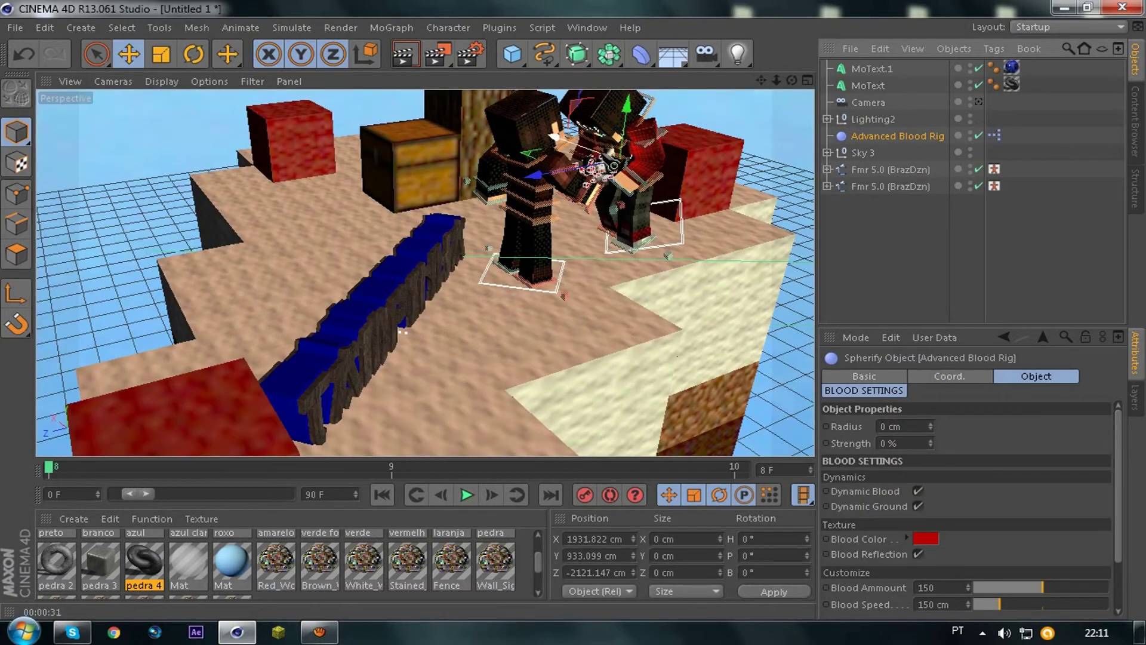
drag(555, 138, 544, 134)
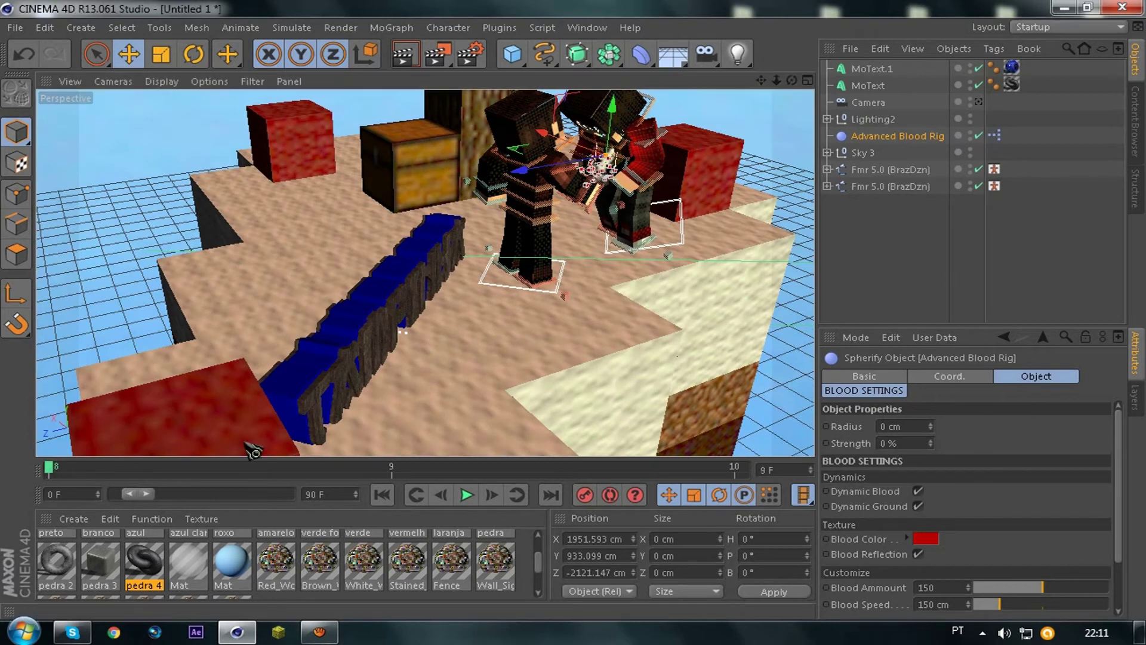
click(975, 100)
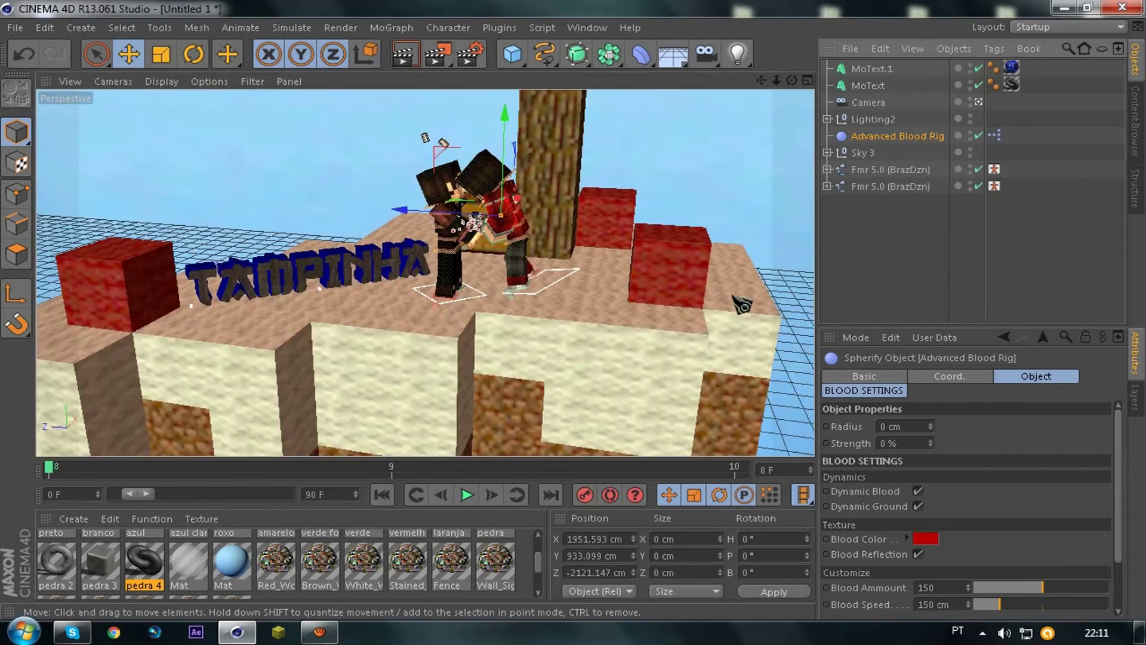
Step: Render the camera view again to check the blood placement and the textured text
click(418, 61)
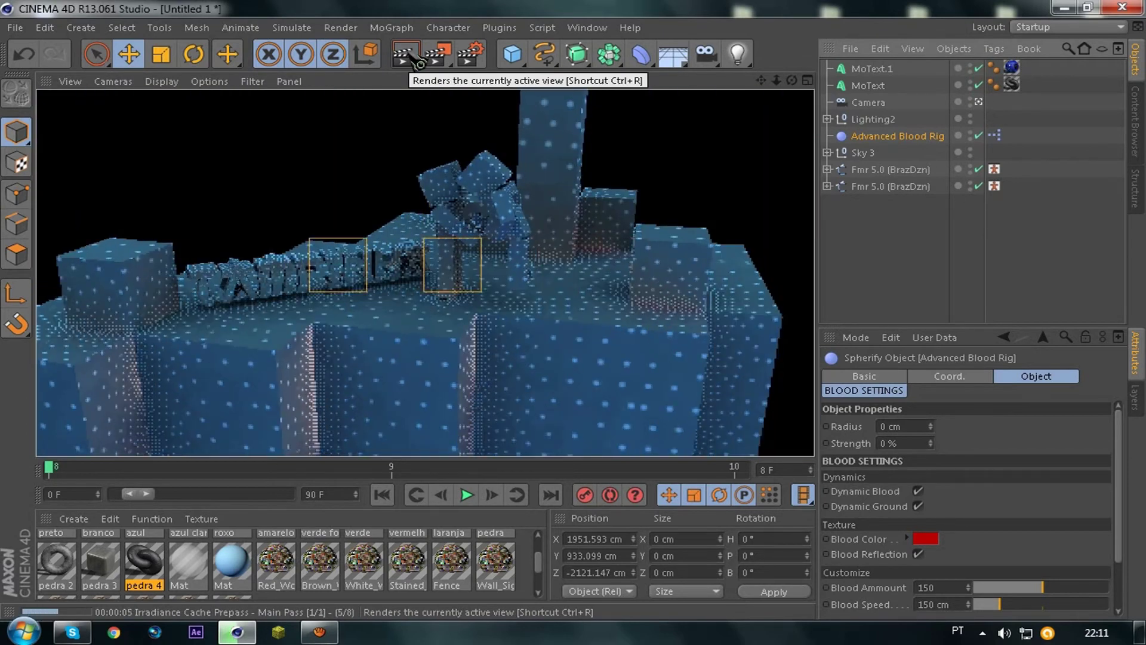
click(720, 115)
click(418, 53)
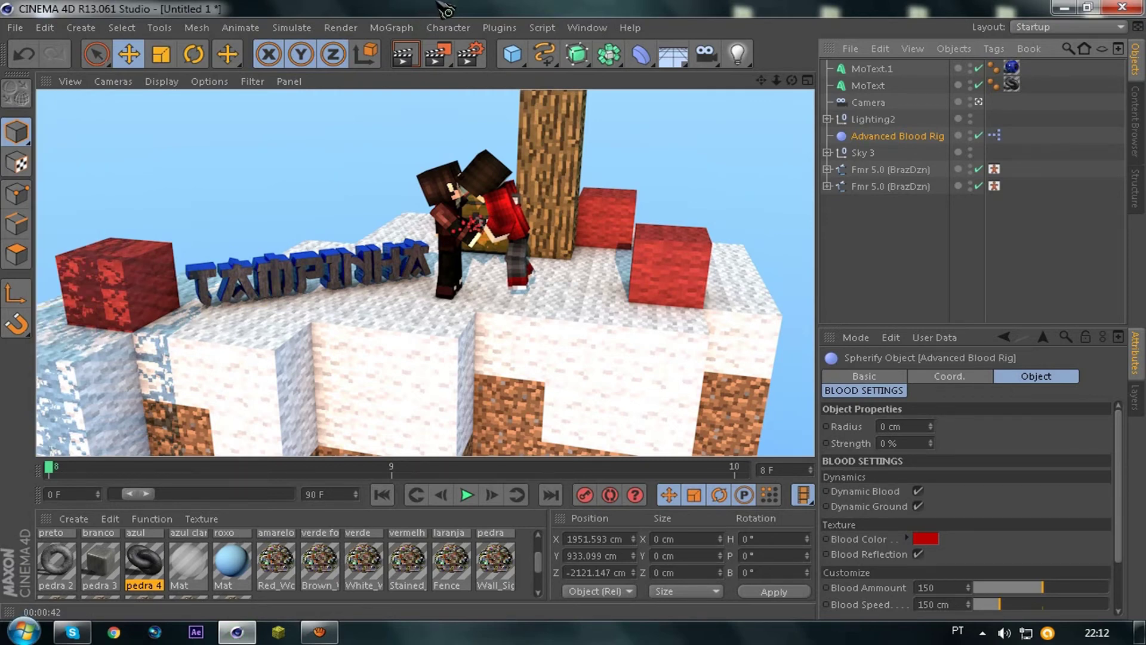
Step: Set the render's output file to wallpaper on the desktop and close the render settings
click(476, 55)
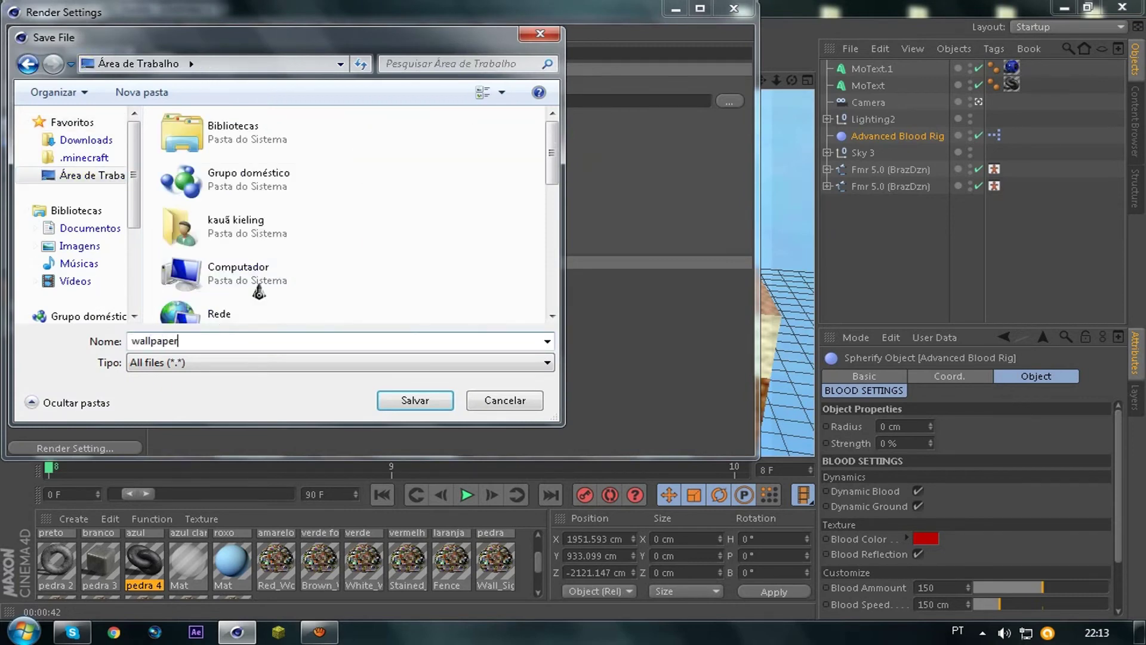
click(417, 401)
click(733, 8)
Step: Start rendering the scene to the Picture Viewer, then reopen the render settings at the output options
click(445, 51)
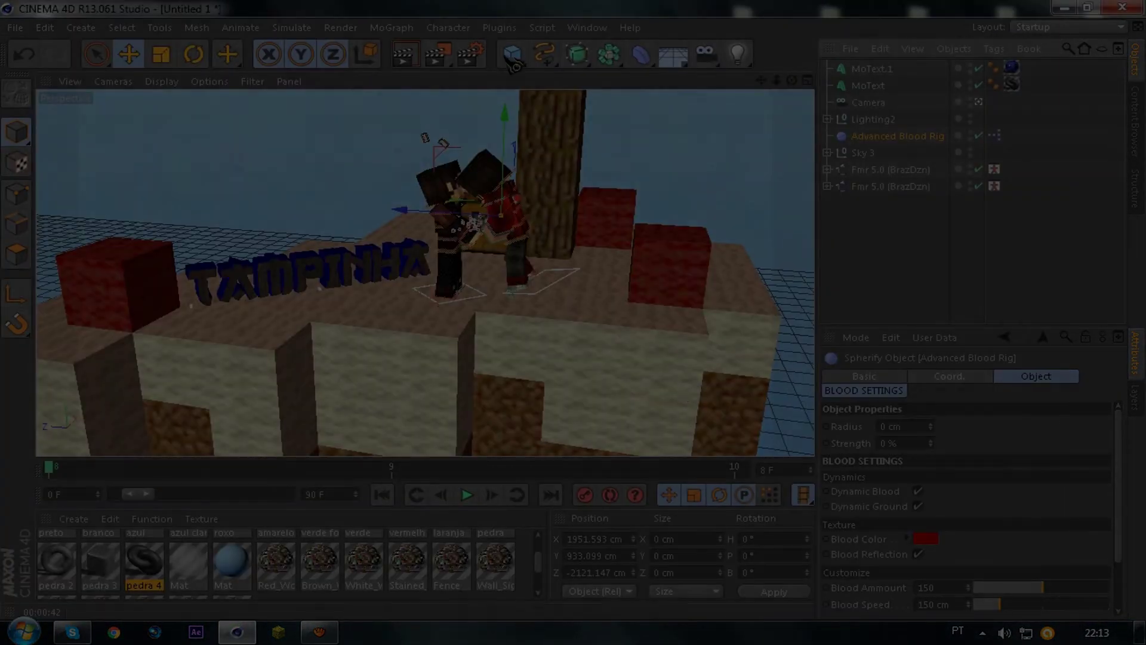
click(441, 52)
click(679, 373)
click(470, 54)
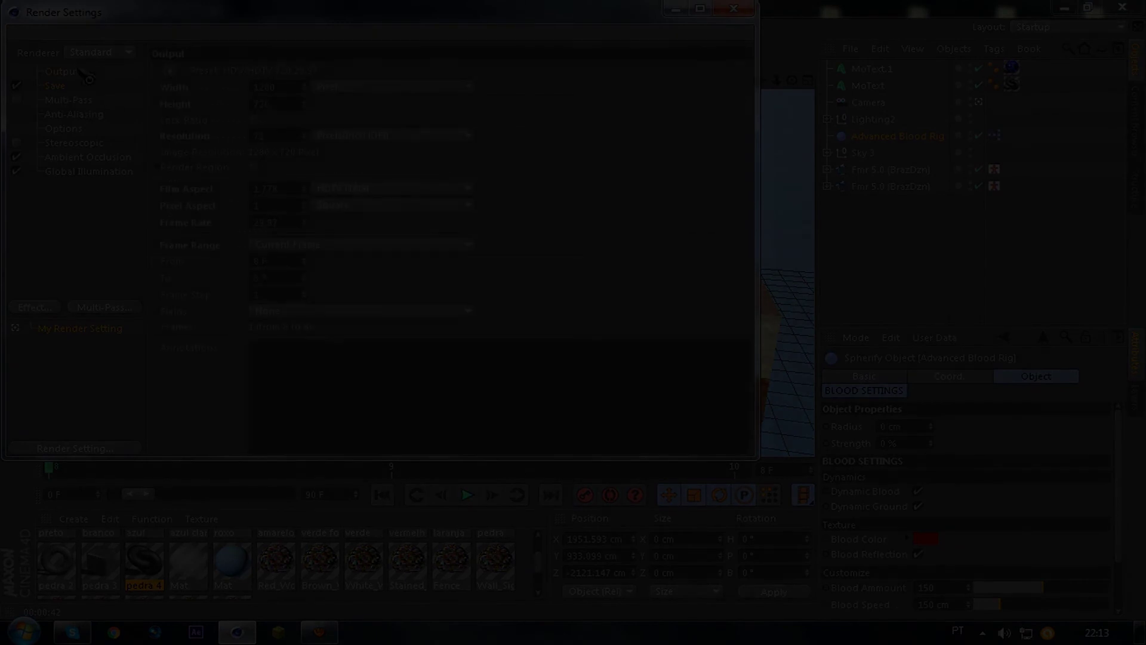